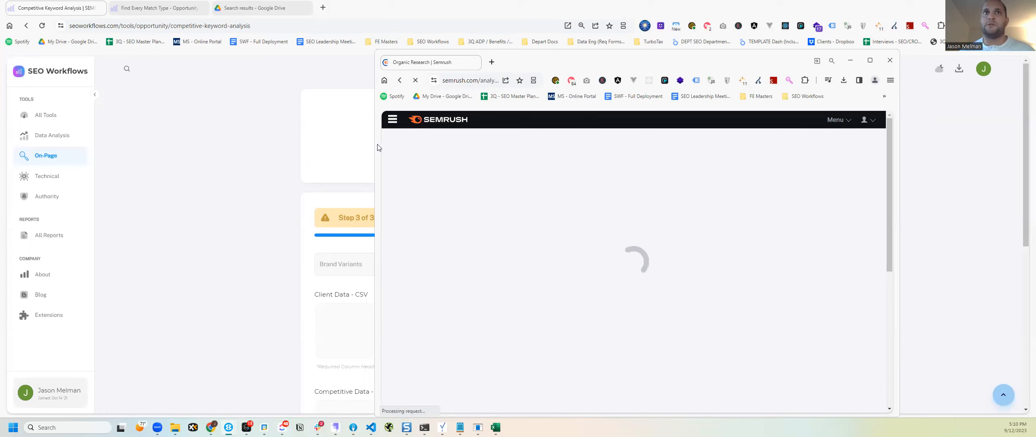
Locate the Export option for proconnect.intuit.com's organic search positions in the enlarged Semrush window, and close that window
{"action": "left_click_drag", "start_coordinate": [375, 148], "coordinate": [265, 147]}
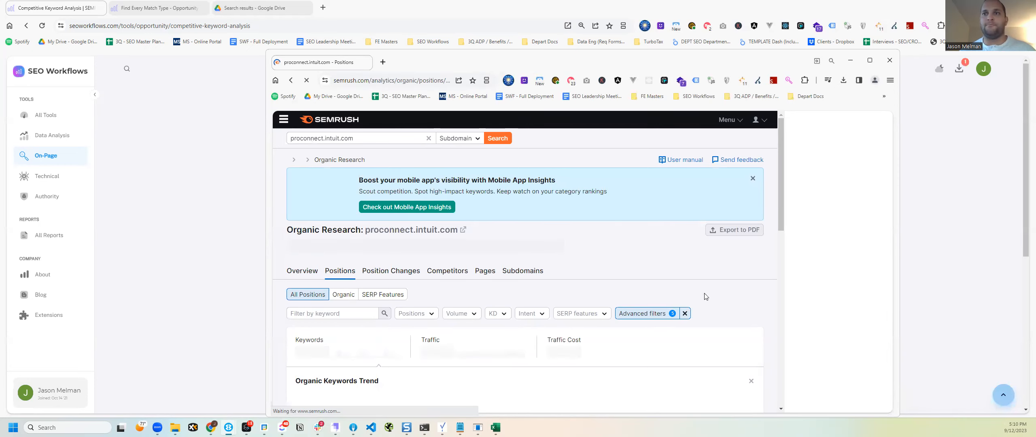
{"action": "scroll", "coordinate": [868, 299], "scroll_direction": "down", "scroll_amount": 8}
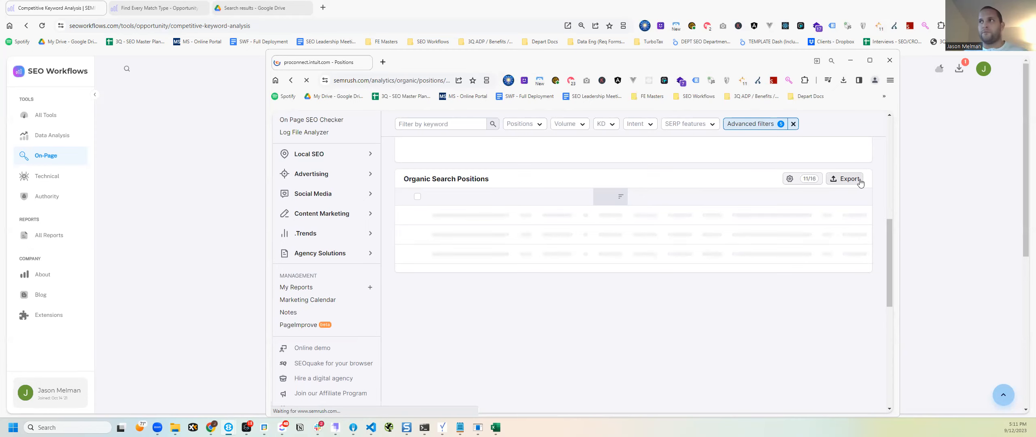
{"action": "left_click", "coordinate": [888, 61]}
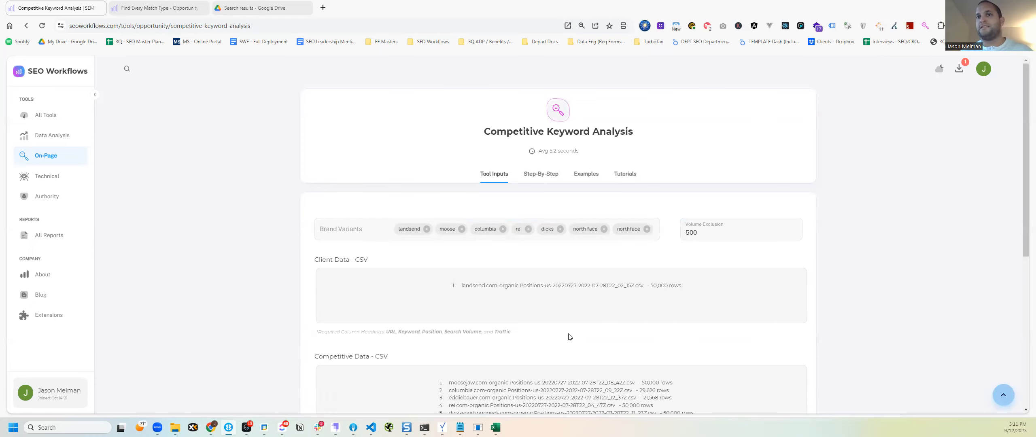
Review the brand variants, volume exclusion and uploaded CSVs of the Competitive Keyword Analysis tool, and show the recent reports
{"action": "scroll", "coordinate": [566, 332], "scroll_direction": "down", "scroll_amount": 2}
{"action": "scroll", "coordinate": [562, 321], "scroll_direction": "up", "scroll_amount": 2}
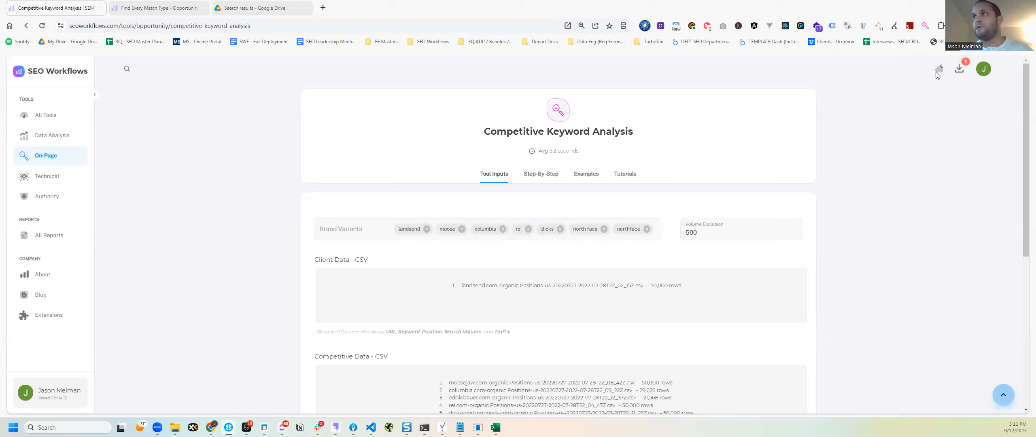
{"action": "left_click", "coordinate": [960, 69]}
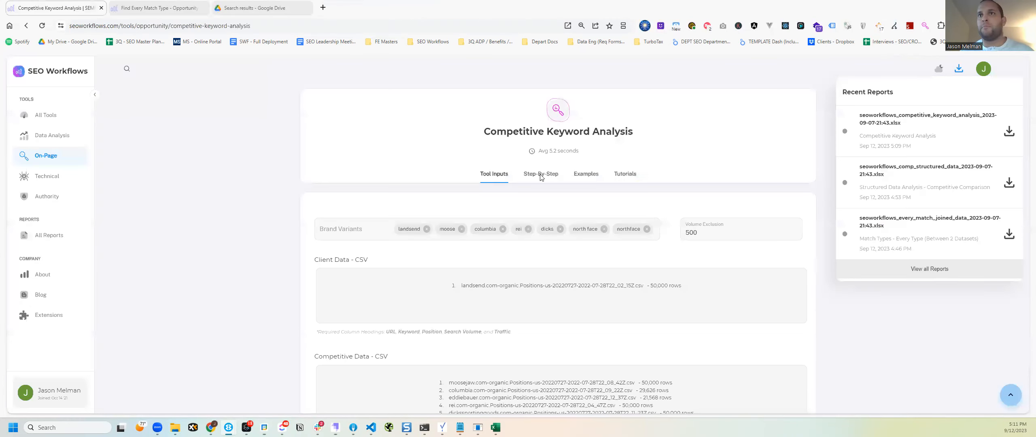
Dismiss the recent reports list and show the tool's Step-By-Step instructions
{"action": "left_click", "coordinate": [538, 176]}
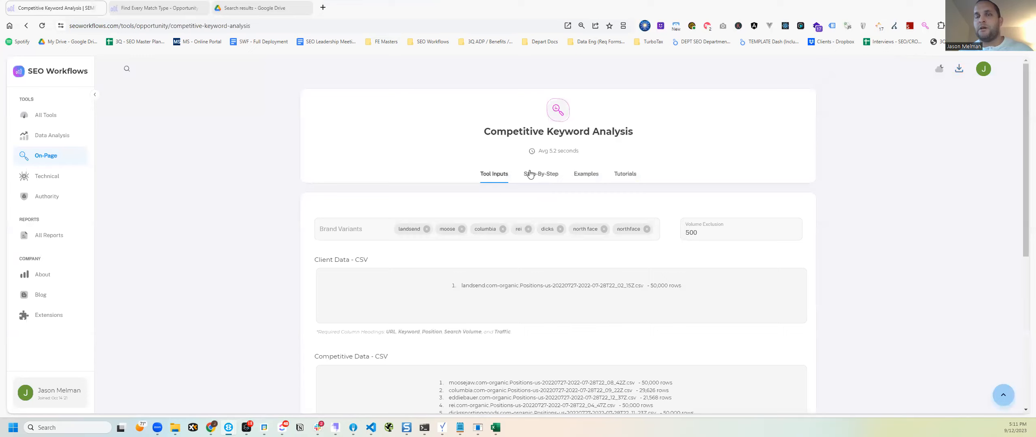
{"action": "left_click", "coordinate": [540, 177]}
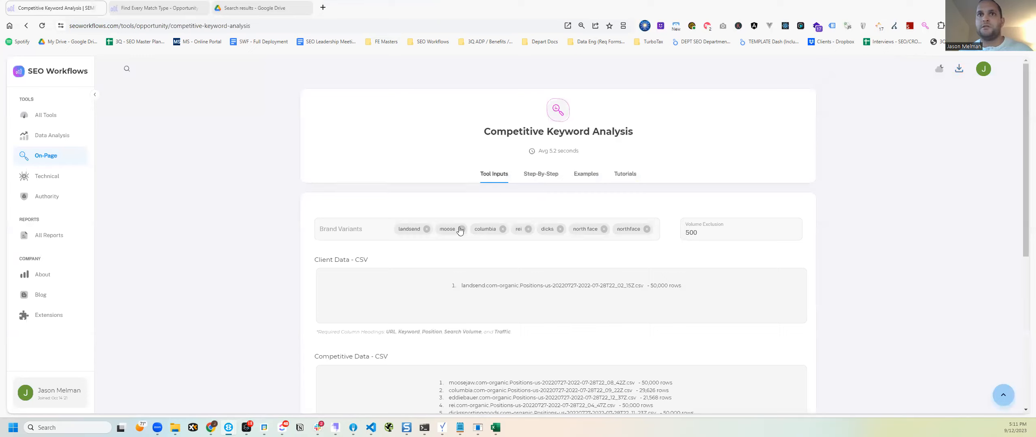
{"action": "left_click", "coordinate": [372, 230]}
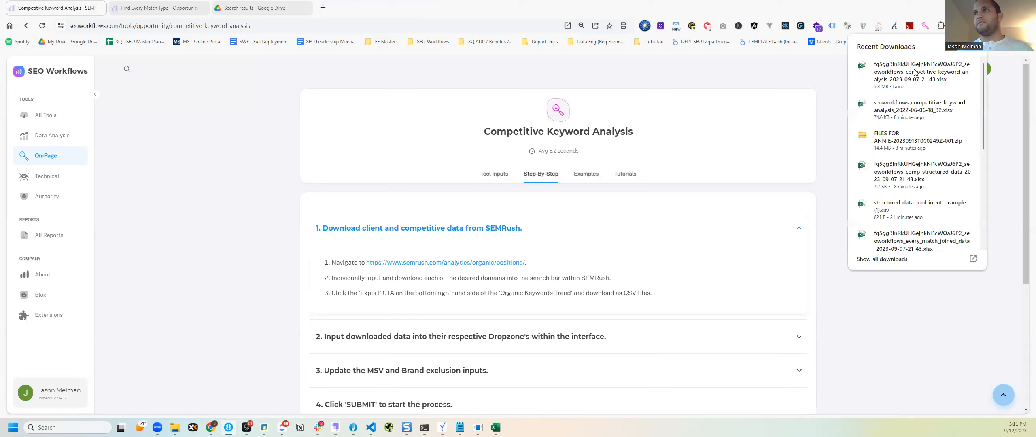
Open the downloaded competitive keyword analysis workbook in Excel and enable editing
{"action": "left_click", "coordinate": [881, 83]}
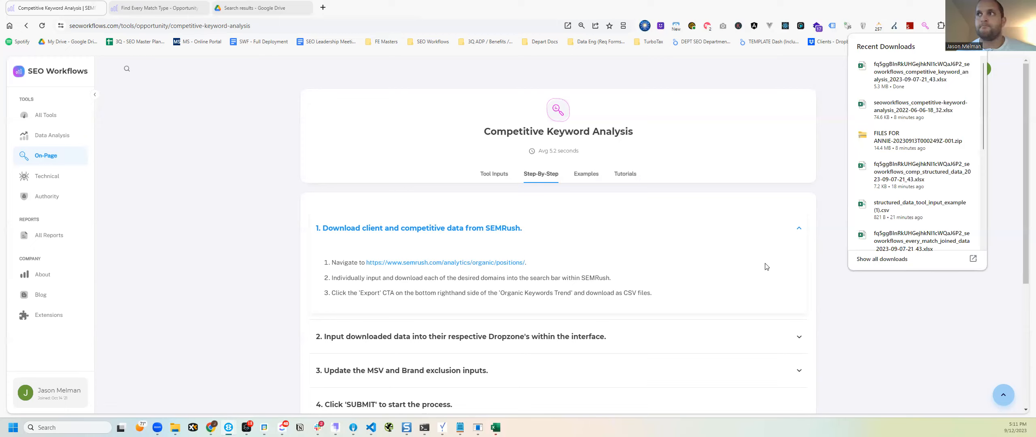
{"action": "left_click", "coordinate": [922, 318]}
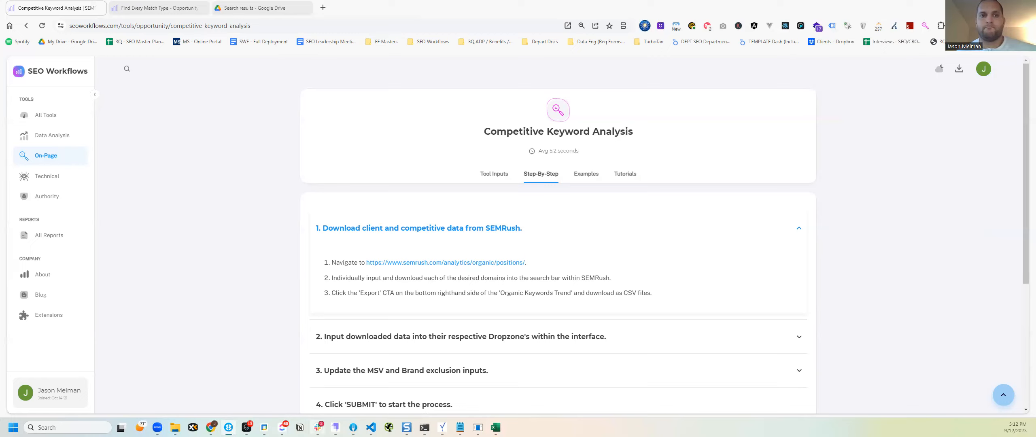
{"action": "mouse_move", "coordinate": [318, 427]}
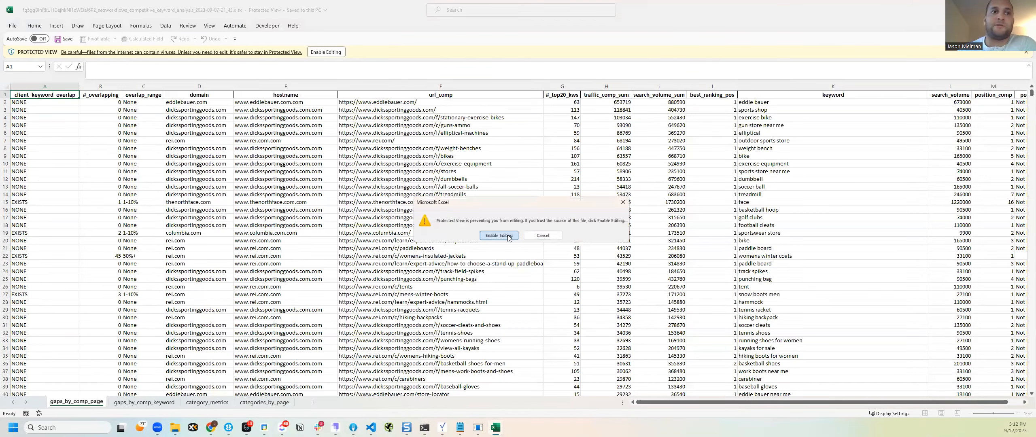
{"action": "left_click", "coordinate": [508, 236]}
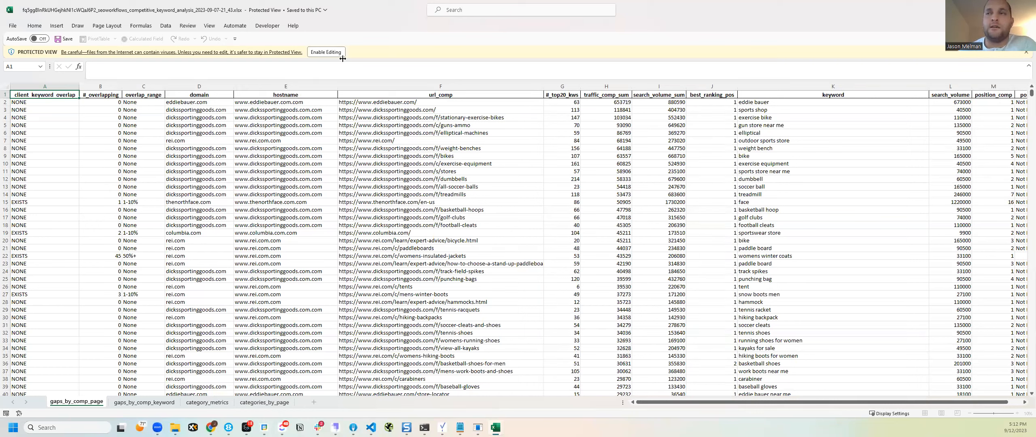
{"action": "left_click", "coordinate": [329, 54]}
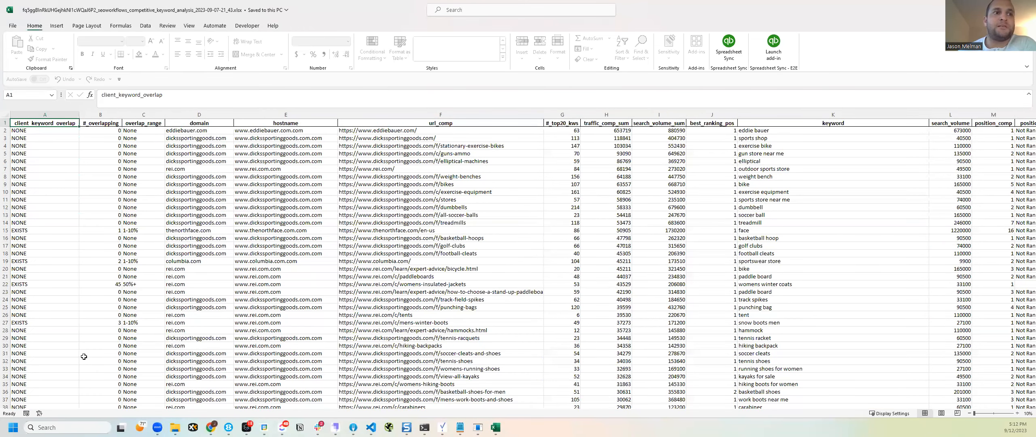
Restore the workbook window to a smaller size and maximize it again
{"action": "left_click", "coordinate": [116, 340]}
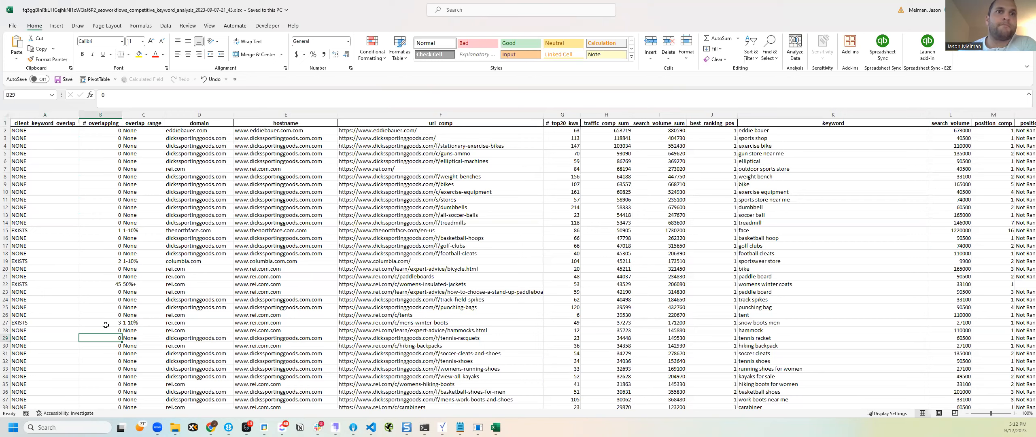
{"action": "left_click", "coordinate": [151, 169]}
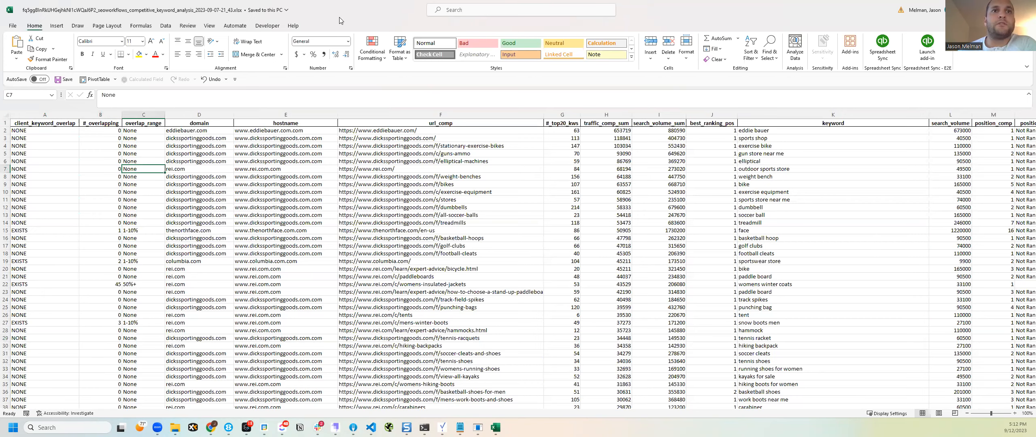
{"action": "left_click_drag", "start_coordinate": [339, 20], "coordinate": [339, 40]}
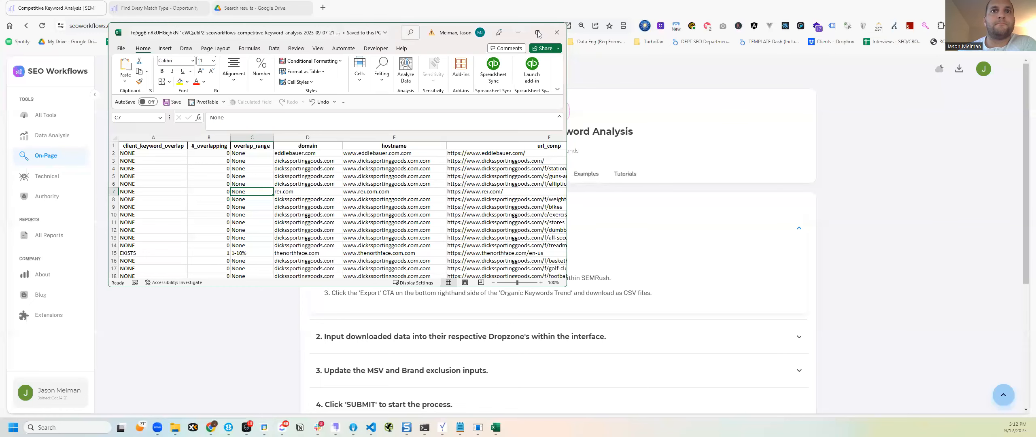
{"action": "left_click", "coordinate": [539, 33]}
{"action": "left_click", "coordinate": [221, 236]}
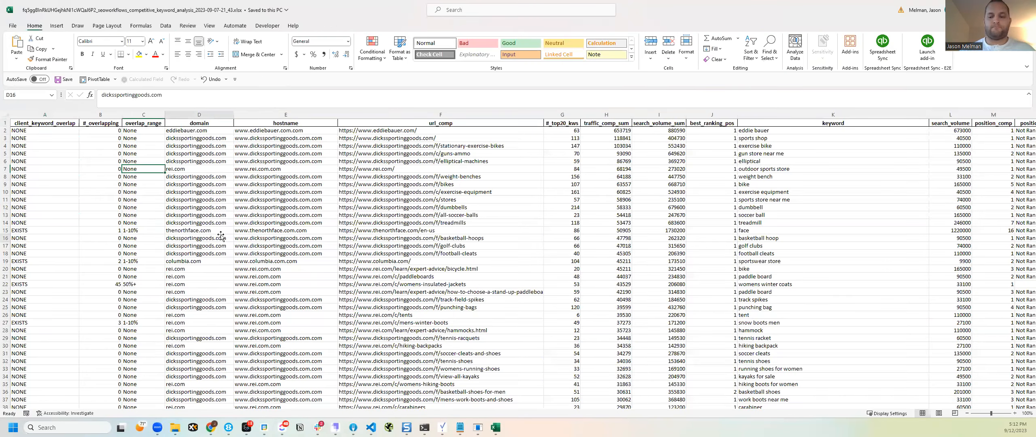
Look at the gaps_by_comp_keyword sheet and return to the gaps_by_comp_page sheet
{"action": "key", "text": "ctrl+Page_Down"}
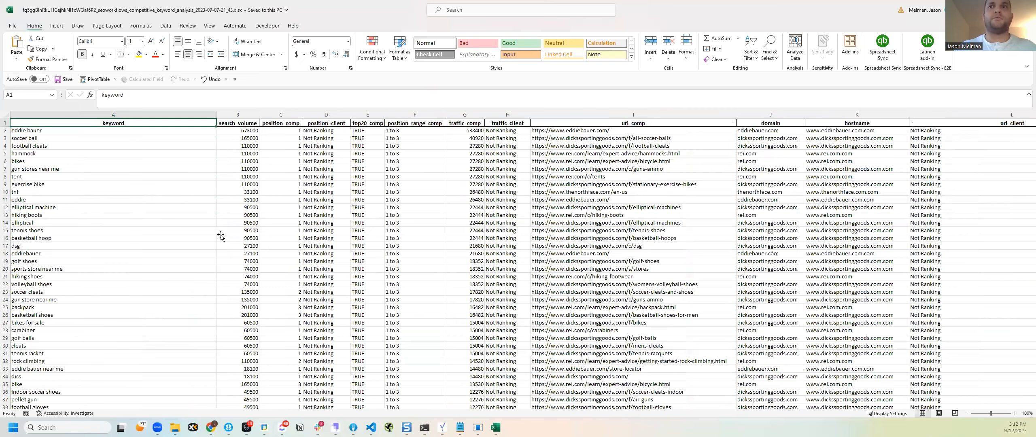
{"action": "key", "text": "ctrl+Page_Up"}
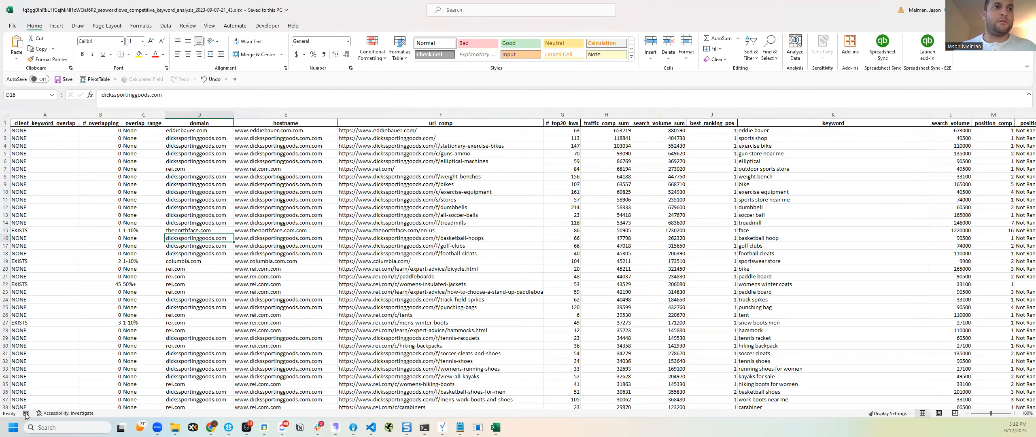
{"action": "left_click", "coordinate": [142, 200]}
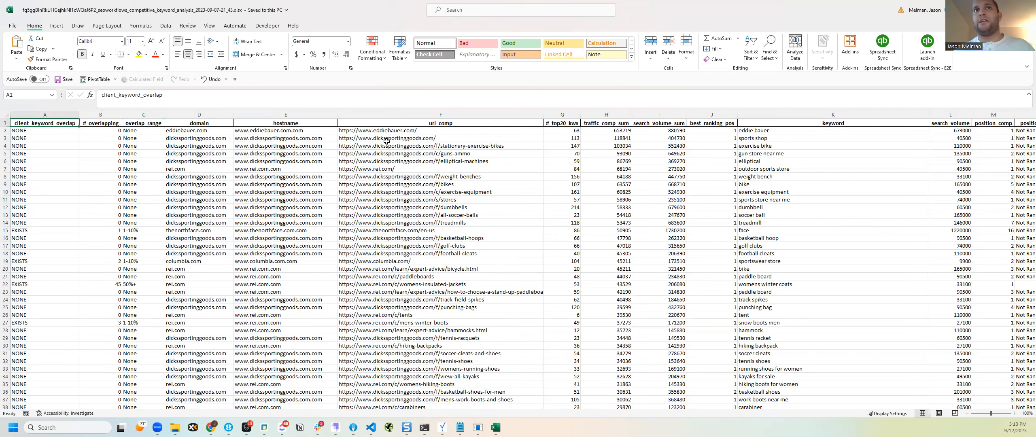
Examine the url_comp, keyword and client_keyword_overlap values in the first rows of the page gaps sheet
{"action": "left_click_drag", "start_coordinate": [389, 131], "coordinate": [421, 176]}
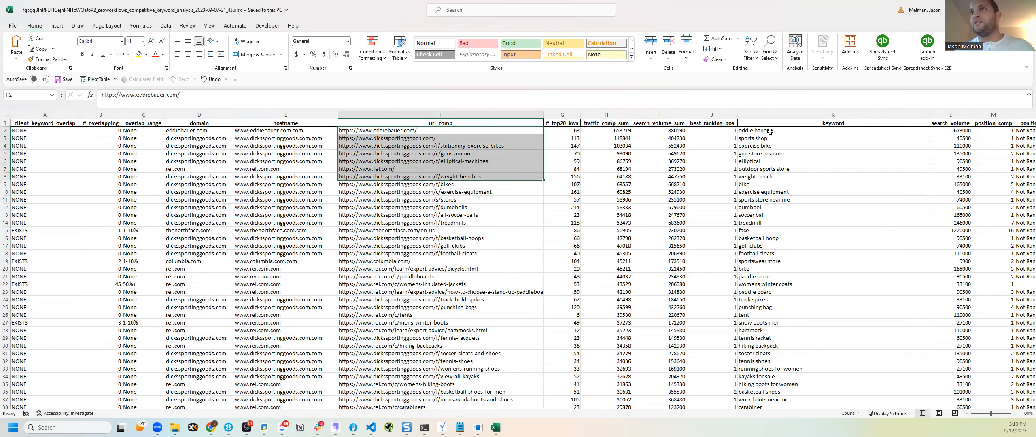
{"action": "left_click_drag", "start_coordinate": [769, 131], "coordinate": [789, 197]}
{"action": "left_click_drag", "start_coordinate": [41, 130], "coordinate": [35, 219]}
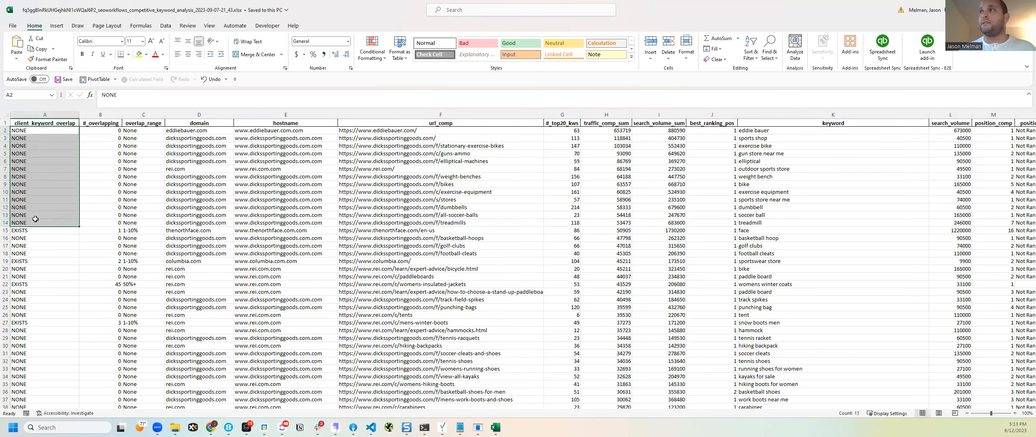
Switch to the browser, review the tool's client and competitive CSV inputs, and return to the Excel workbook
{"action": "key", "text": "alt+Tab"}
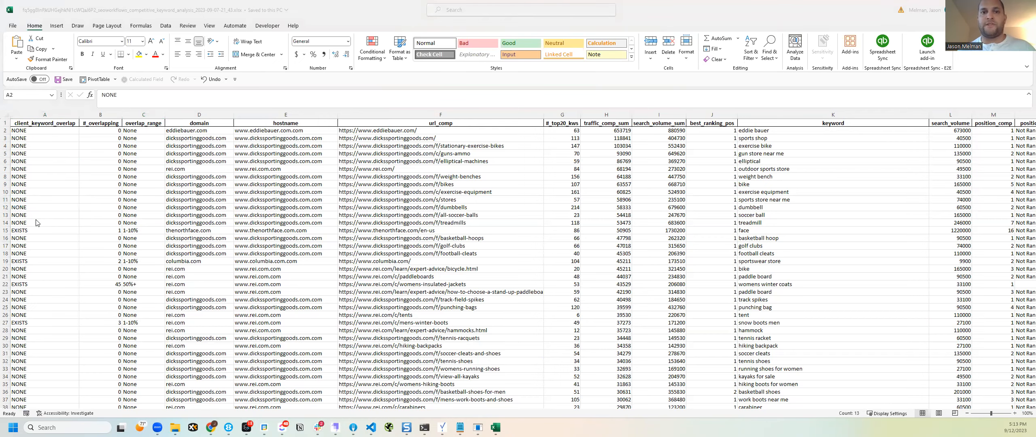
{"action": "key", "text": "alt+Tab"}
{"action": "left_click", "coordinate": [495, 176]}
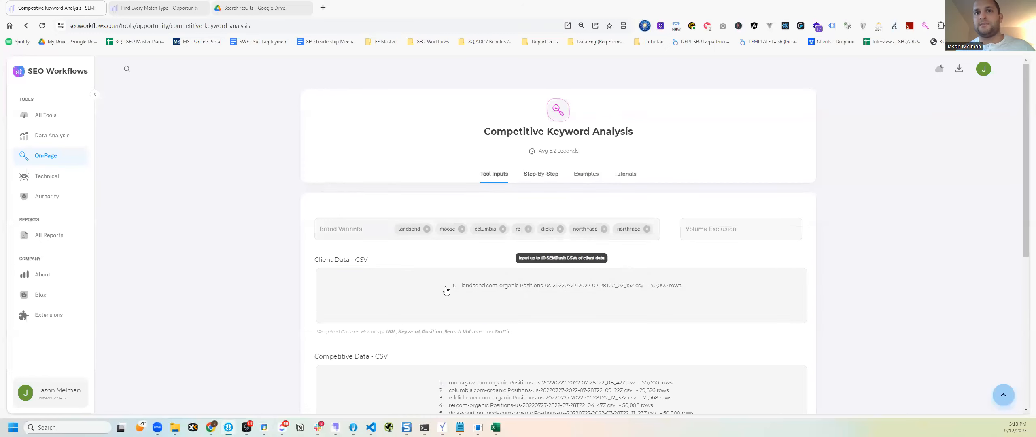
{"action": "scroll", "coordinate": [574, 315], "scroll_direction": "down", "scroll_amount": 2}
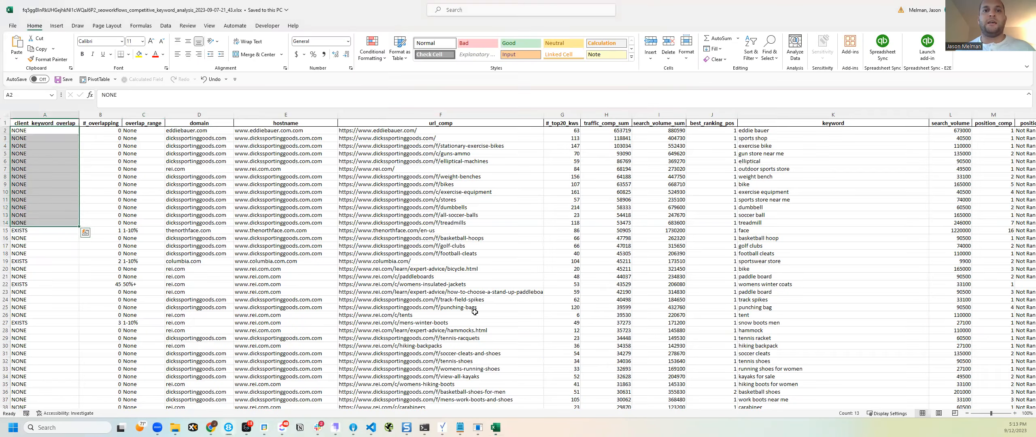
{"action": "key", "text": "alt+Tab"}
Examine the competitor URLs from row 3 down to row 17 and the traffic_comp_sum values in rows 2 to 10
{"action": "left_click", "coordinate": [213, 201]}
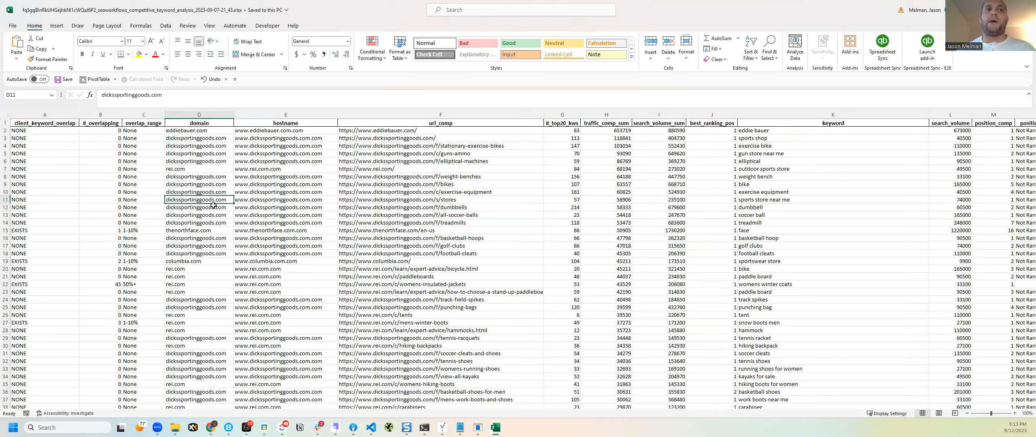
{"action": "left_click_drag", "start_coordinate": [421, 138], "coordinate": [422, 200]}
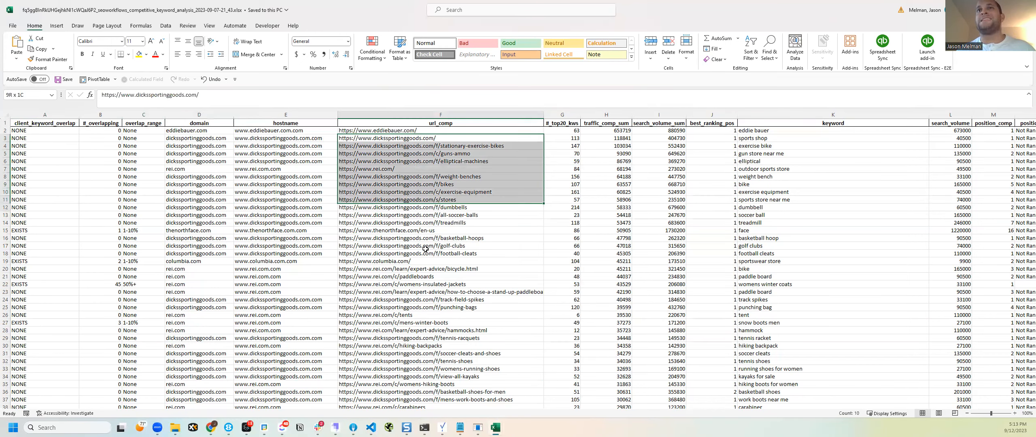
{"action": "left_click_drag", "start_coordinate": [426, 248], "coordinate": [426, 248]}
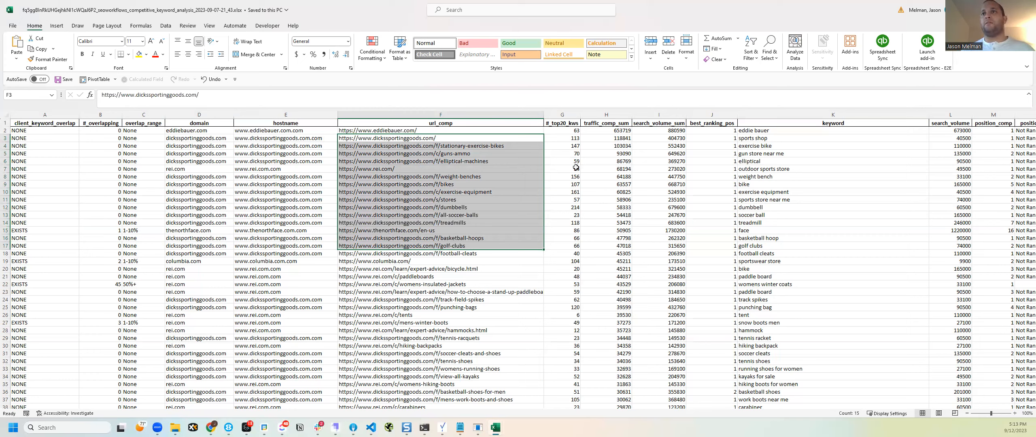
{"action": "left_click", "coordinate": [611, 132]}
{"action": "left_click_drag", "start_coordinate": [610, 189], "coordinate": [612, 190]}
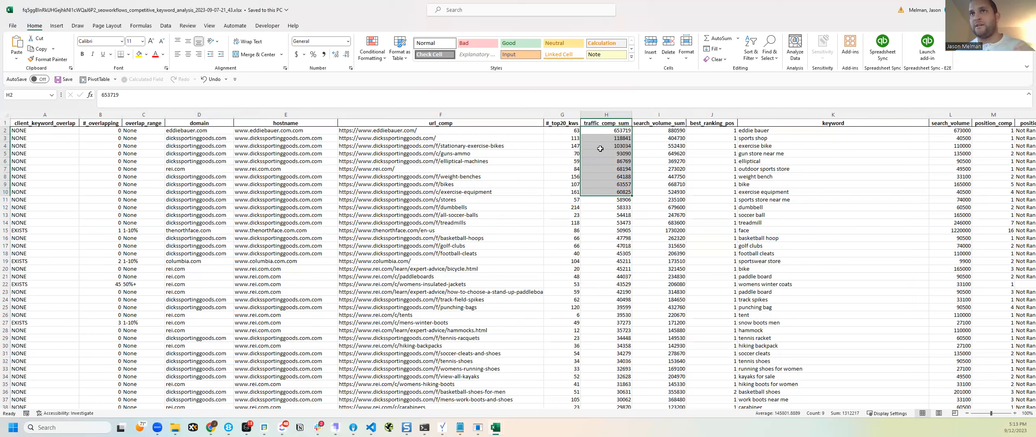
Examine the #_top20_kws values for the first competitor URLs, starting from the eddiebauer.com row
{"action": "left_click", "coordinate": [398, 132]}
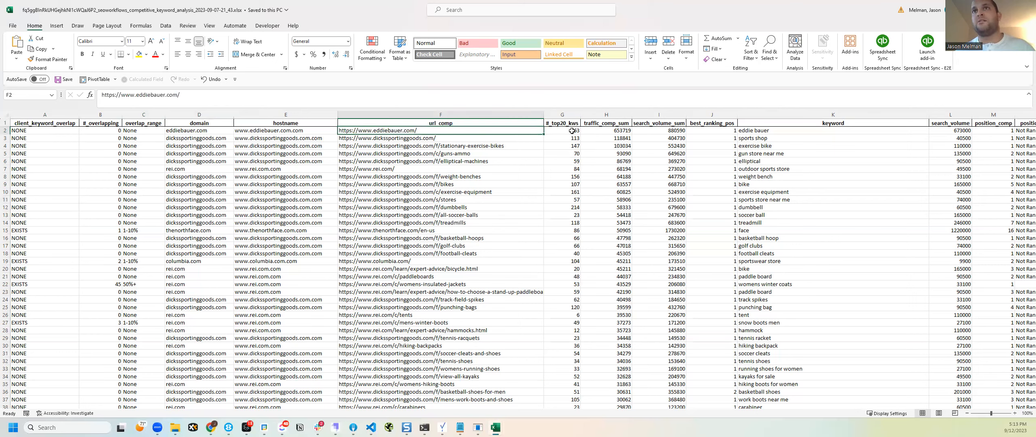
{"action": "key", "text": "Right"}
{"action": "key", "text": "shift+Down"}
{"action": "key", "text": "shift+Down"}
{"action": "key", "text": "shift+Down"}
{"action": "key", "text": "shift+Down"}
{"action": "key", "text": "shift+Down"}
{"action": "key", "text": "shift+Down"}
{"action": "key", "text": "shift+Down"}
{"action": "key", "text": "shift+Down"}
{"action": "key", "text": "shift+Down"}
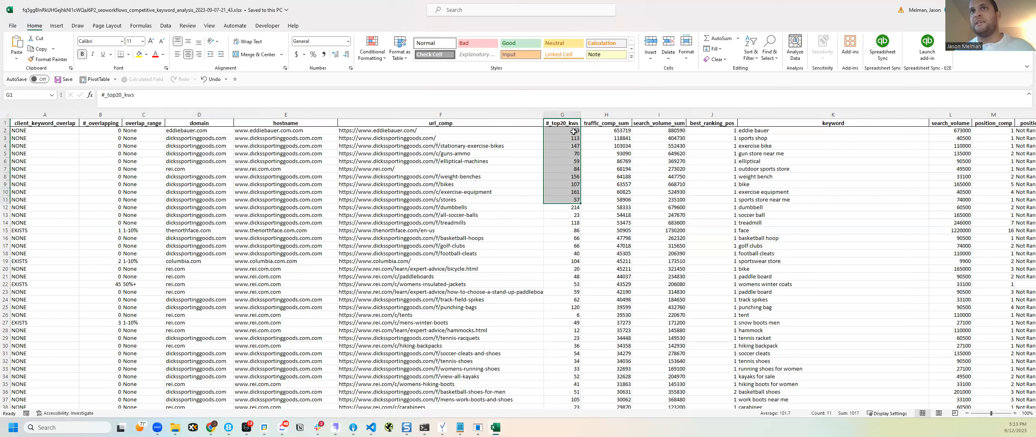
{"action": "key", "text": "shift+Up"}
{"action": "key", "text": "shift+Up"}
{"action": "key", "text": "shift+Up"}
{"action": "key", "text": "shift+Up"}
Check the keyword overlap columns in row 2 and select the dickssportinggoods.com elliptical-machines URL
{"action": "key", "text": "Home"}
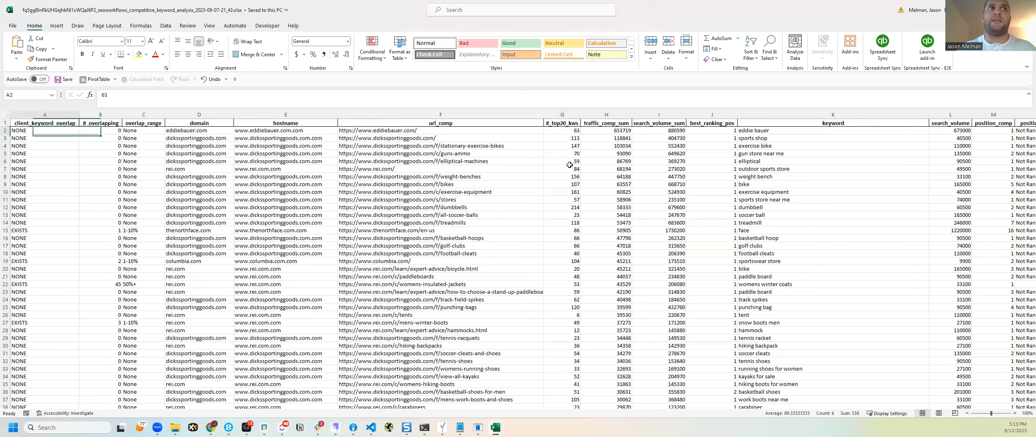
{"action": "key", "text": "Right"}
{"action": "key", "text": "Right"}
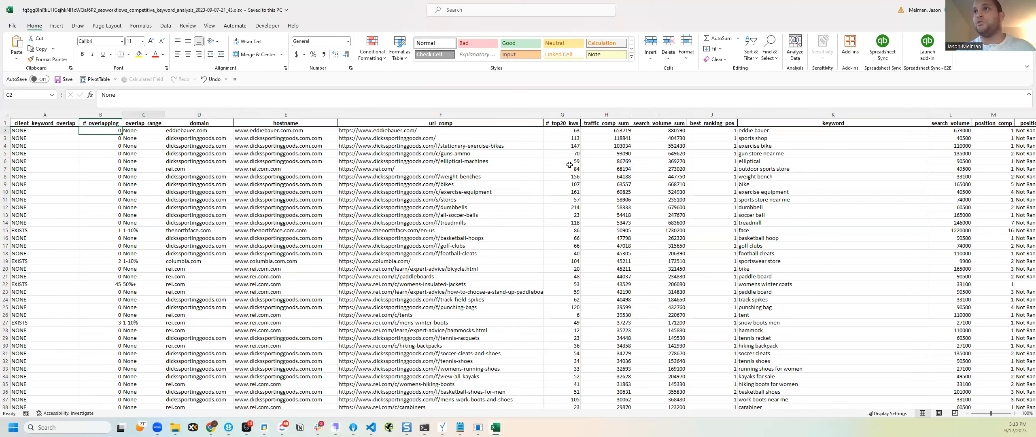
{"action": "key", "text": "ctrl+Right"}
{"action": "key", "text": "Home"}
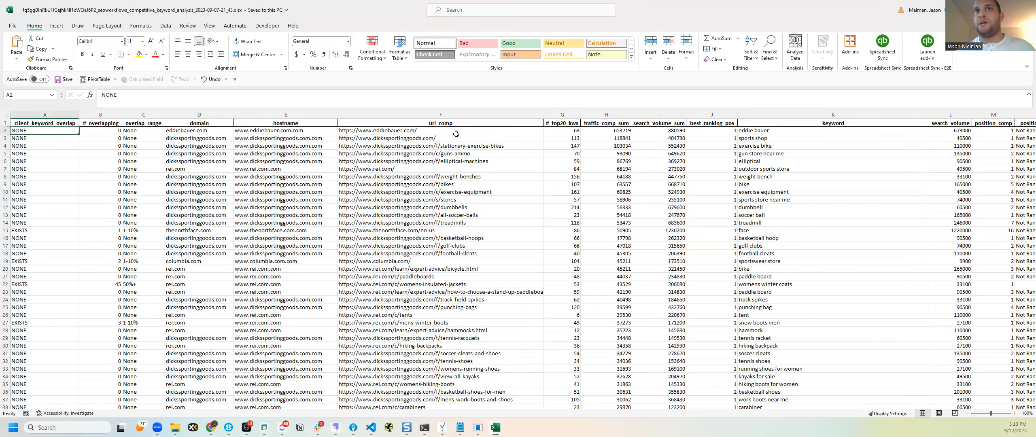
{"action": "left_click", "coordinate": [429, 161]}
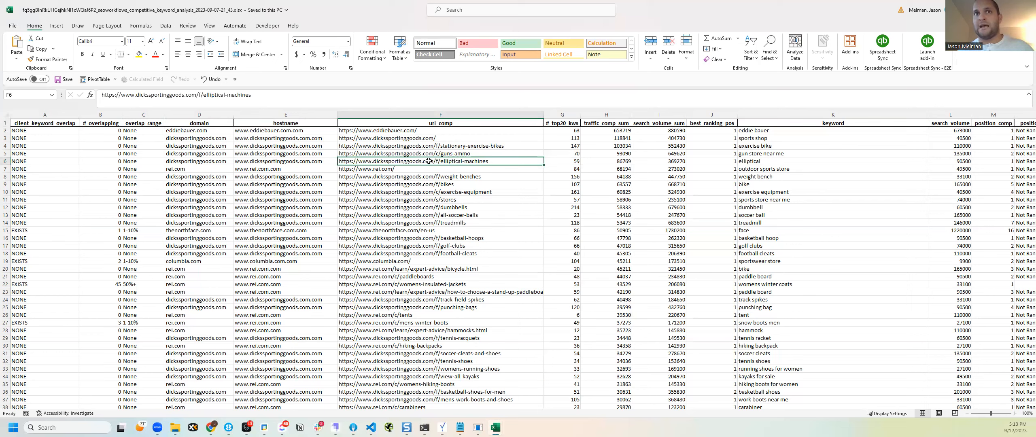
Switch to the keyword-level sheet and examine its columns from keyword across to position_range_comp and traffic_comp
{"action": "key", "text": "Up"}
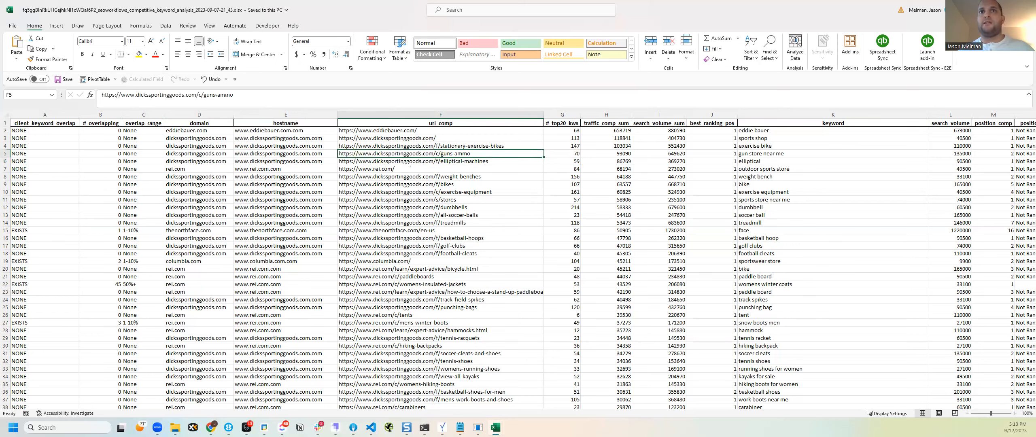
{"action": "left_click", "coordinate": [406, 200]}
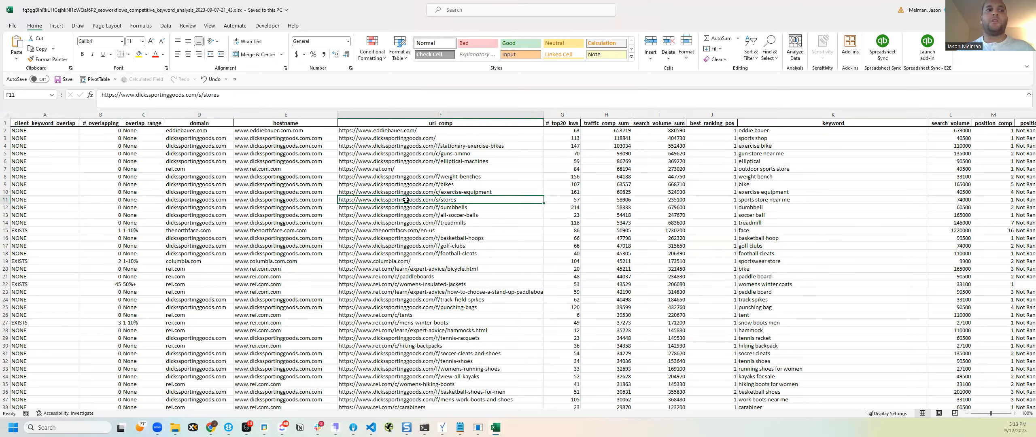
{"action": "key", "text": "ctrl+Page_Down"}
{"action": "key", "text": "Right"}
{"action": "key", "text": "Right"}
{"action": "key", "text": "Right"}
{"action": "key", "text": "Right"}
{"action": "key", "text": "shift+Right"}
{"action": "key", "text": "Right"}
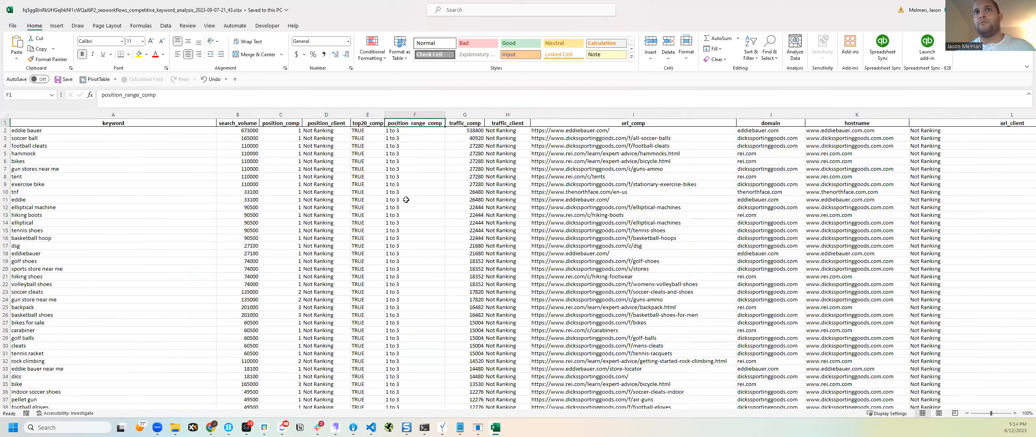
{"action": "key", "text": "Down"}
{"action": "key", "text": "Right"}
Compare the page-level sheet's traffic_comp_sum with the keyword sheet's traffic_client column, and return to the page-level sheet
{"action": "key", "text": "ctrl+Page_Up"}
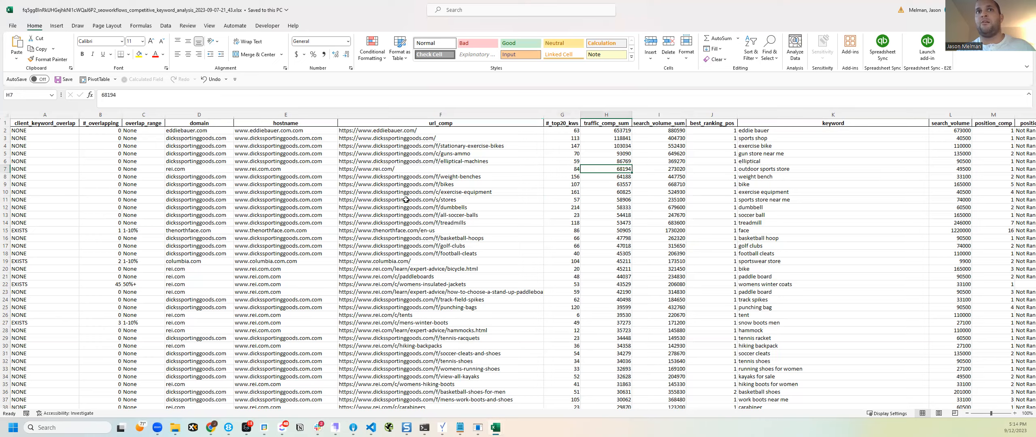
{"action": "key", "text": "ctrl+shift+Page_Down"}
{"action": "key", "text": "Right"}
{"action": "key", "text": "Right"}
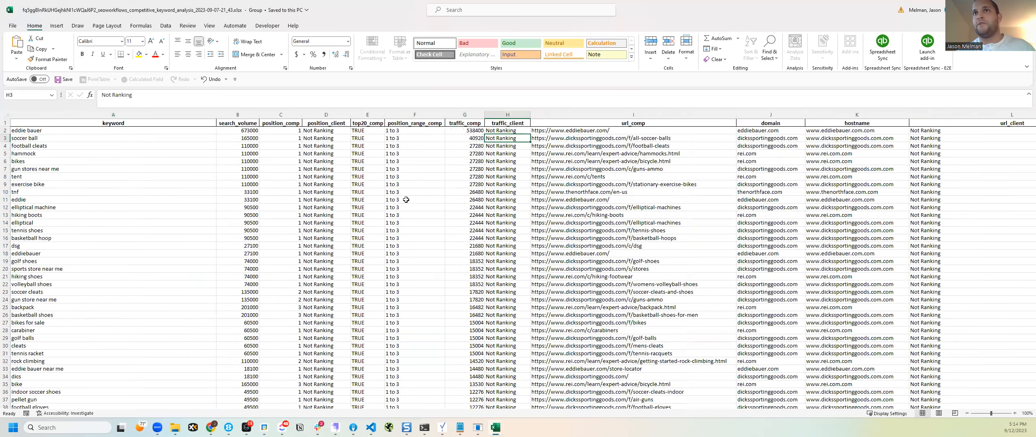
{"action": "key", "text": "Up"}
{"action": "key", "text": "Right"}
{"action": "key", "text": "ctrl+Left"}
{"action": "key", "text": "ctrl+Page_Up"}
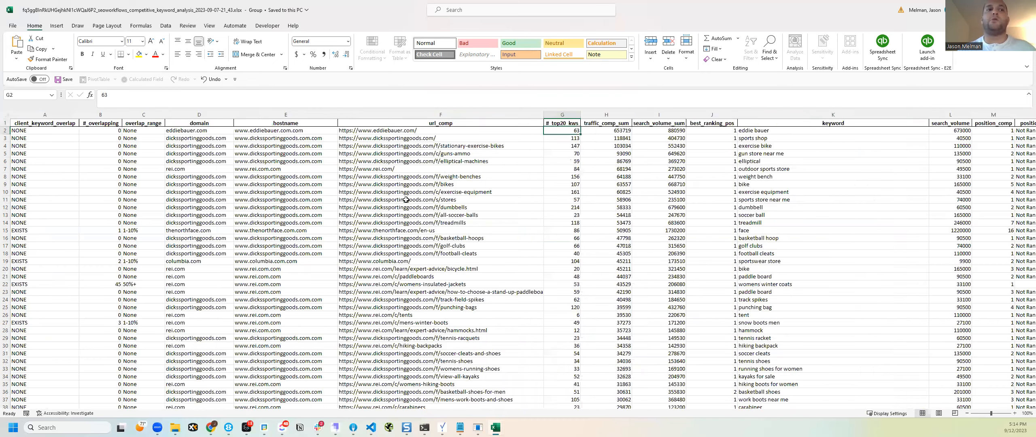
Switch to the category_ngram sheet and convert its data range into a table with headers
{"action": "key", "text": "ctrl+Page_Up"}
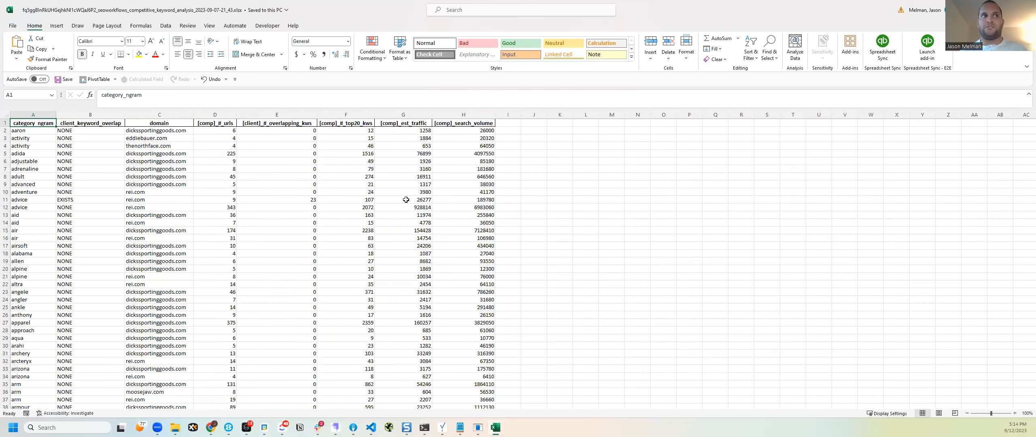
{"action": "key", "text": "alt+Tab"}
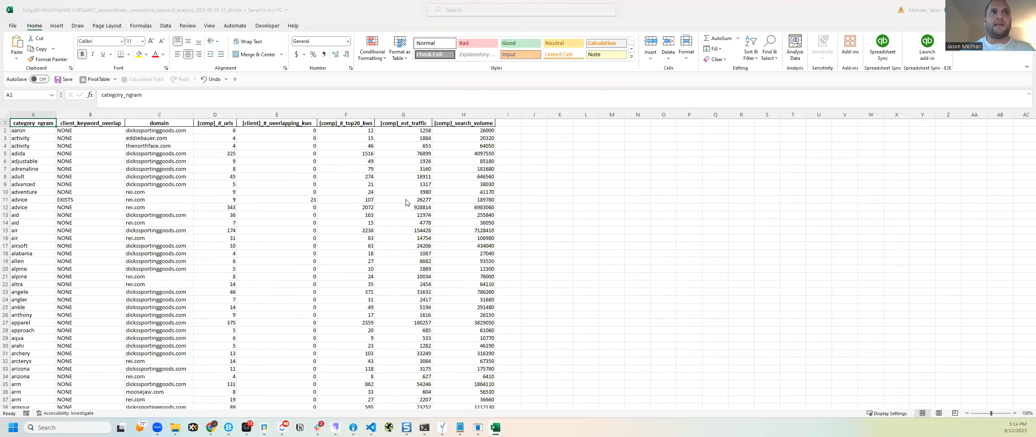
{"action": "key", "text": "Return"}
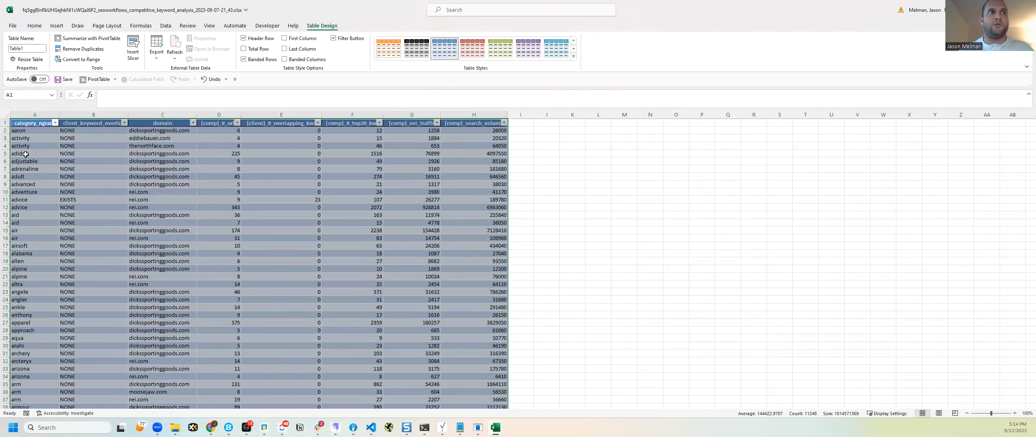
Examine the dickssportinggoods.com "air" row's domain, category ngram, [comp]_#_urls and [client]_#_overlapping_kws values
{"action": "left_click", "coordinate": [25, 154]}
{"action": "left_click", "coordinate": [170, 230]}
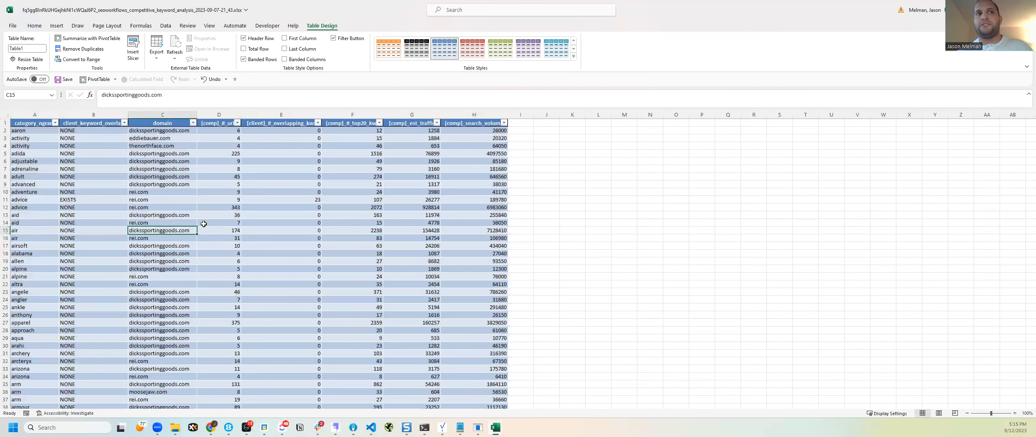
{"action": "left_click", "coordinate": [34, 231]}
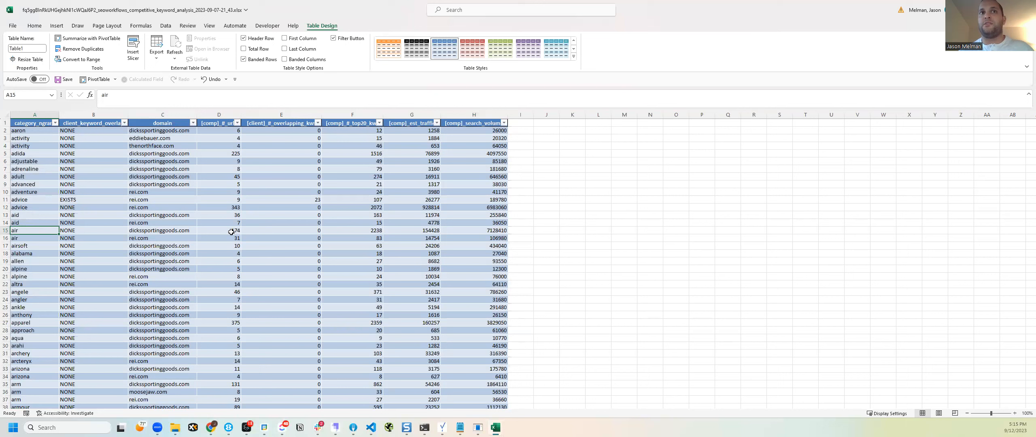
{"action": "left_click", "coordinate": [231, 231]}
{"action": "left_click", "coordinate": [282, 231]}
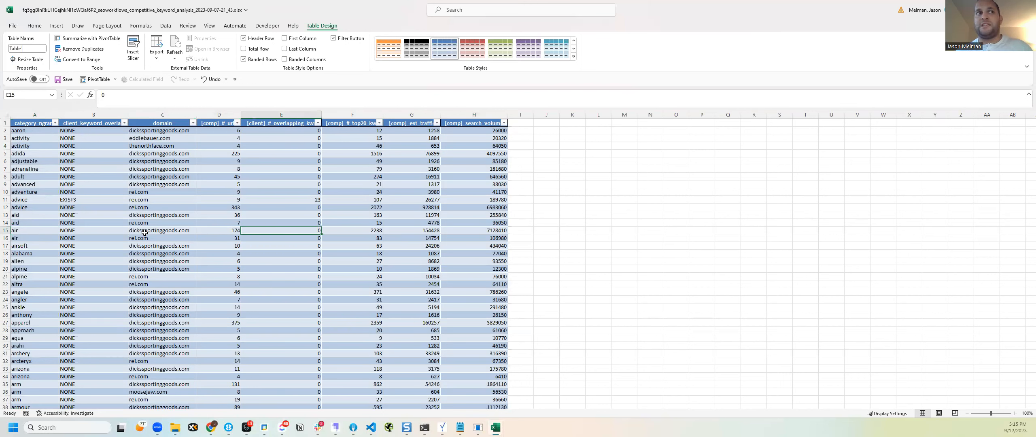
{"action": "left_click", "coordinate": [228, 230]}
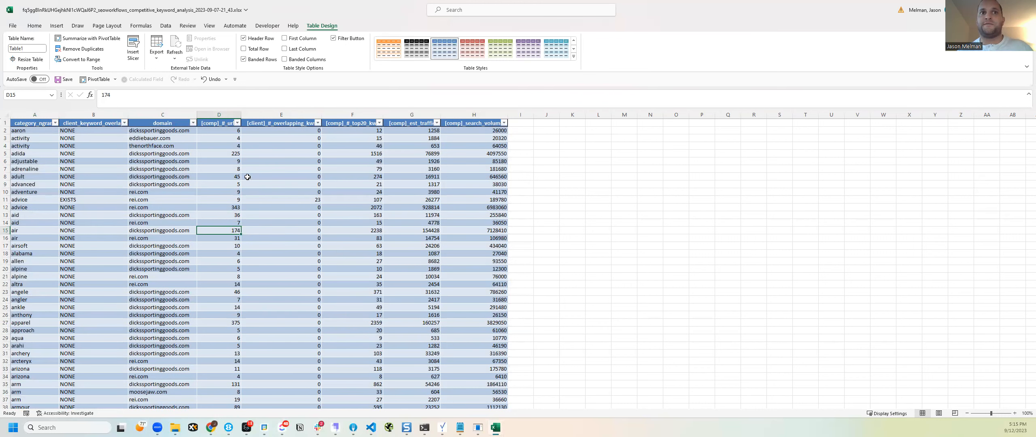
Examine the same "air" row's top-20 keyword count against its URL count, plus its estimated traffic and search volume
{"action": "left_click", "coordinate": [358, 232]}
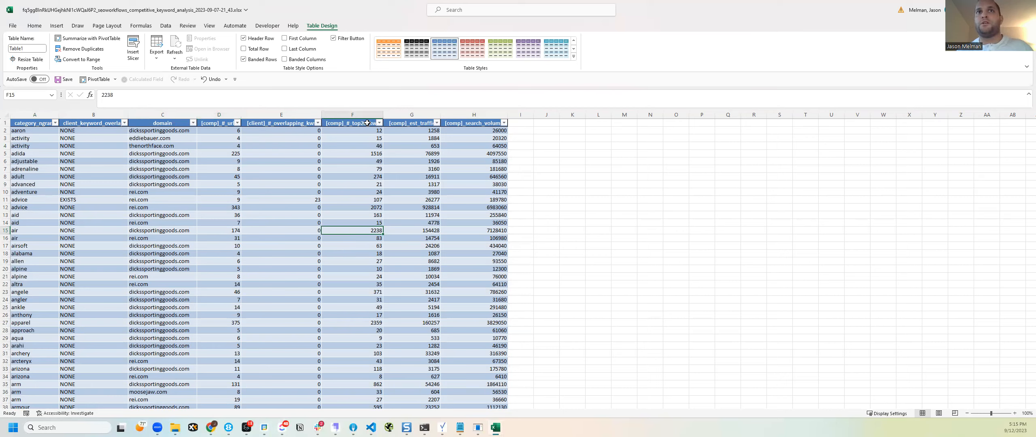
{"action": "left_click", "coordinate": [233, 230], "text": "ctrl"}
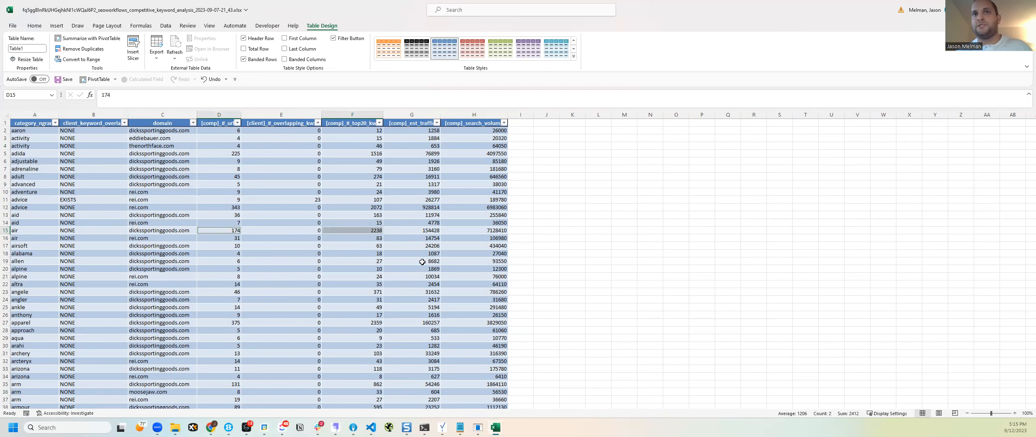
{"action": "left_click", "coordinate": [428, 229]}
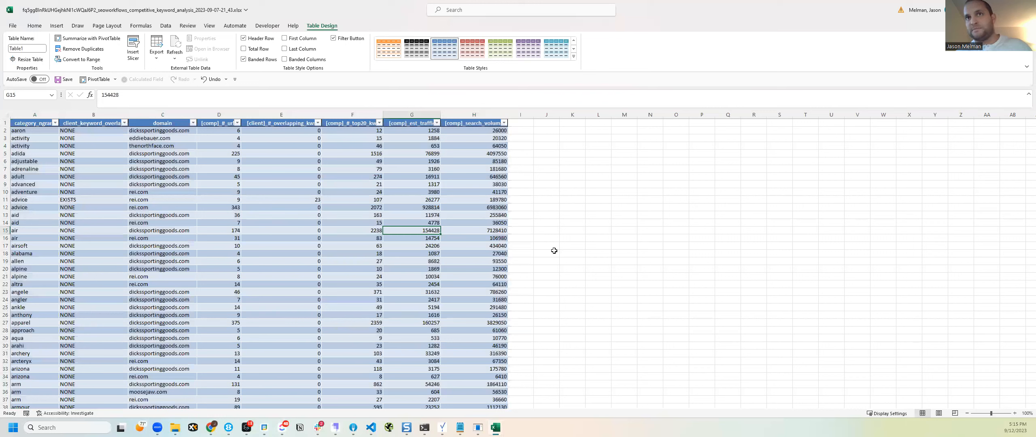
{"action": "left_click", "coordinate": [482, 228]}
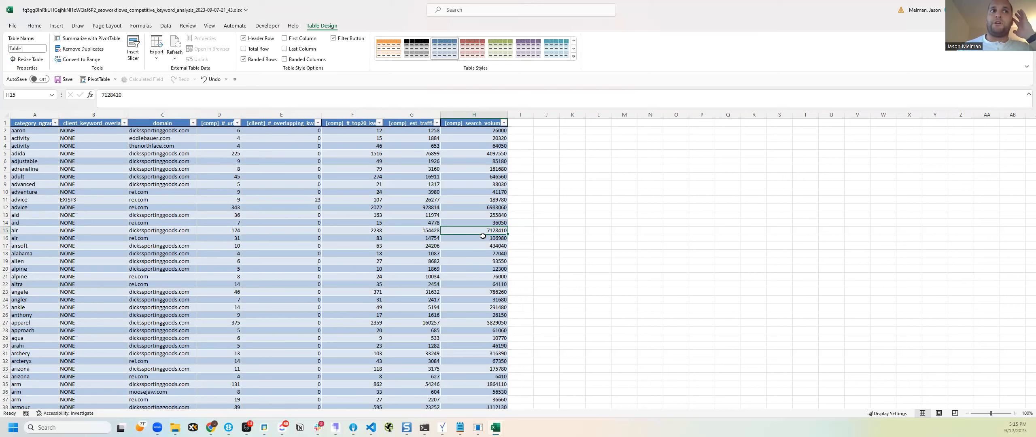
Sort the category table by [comp]_est_traffic from largest to smallest
{"action": "scroll", "coordinate": [60, 281], "scroll_direction": "down", "scroll_amount": 2}
{"action": "scroll", "coordinate": [60, 281], "scroll_direction": "up", "scroll_amount": 2}
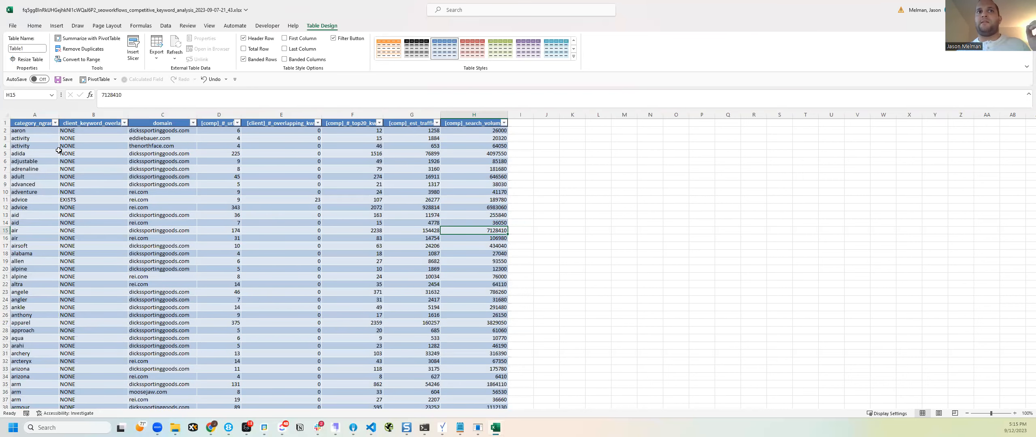
{"action": "left_click", "coordinate": [436, 123]}
{"action": "left_click", "coordinate": [386, 144]}
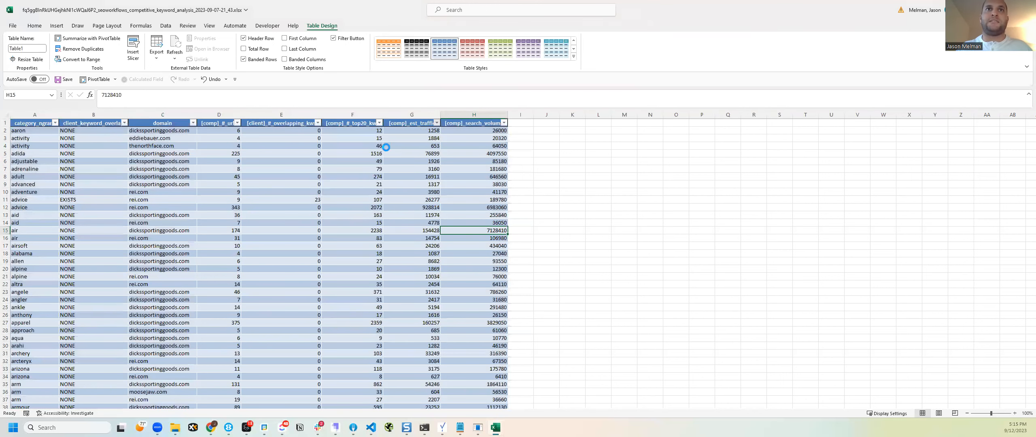
Examine the rei row marked EXISTS across its URL, overlapping and top-20 keyword counts, and select the category ngrams in rows 3 to 14
{"action": "left_click_drag", "start_coordinate": [295, 215], "coordinate": [37, 224]}
{"action": "left_click", "coordinate": [42, 216]}
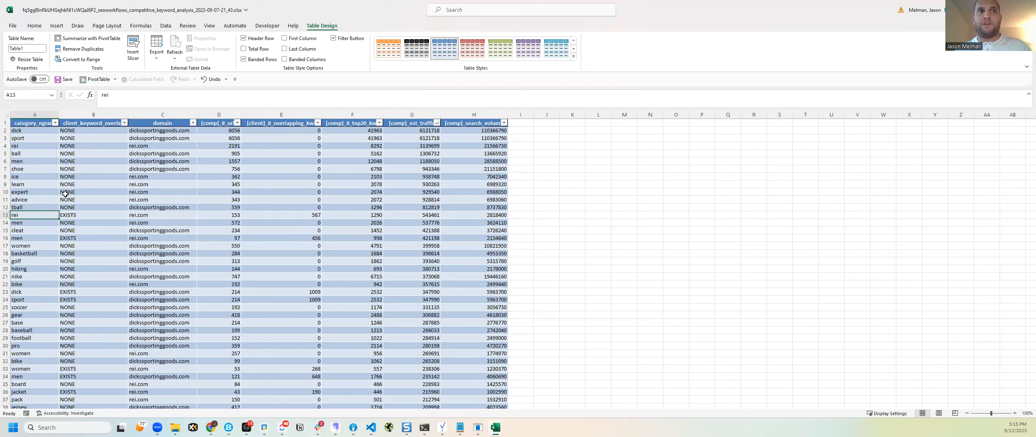
{"action": "left_click", "coordinate": [232, 217]}
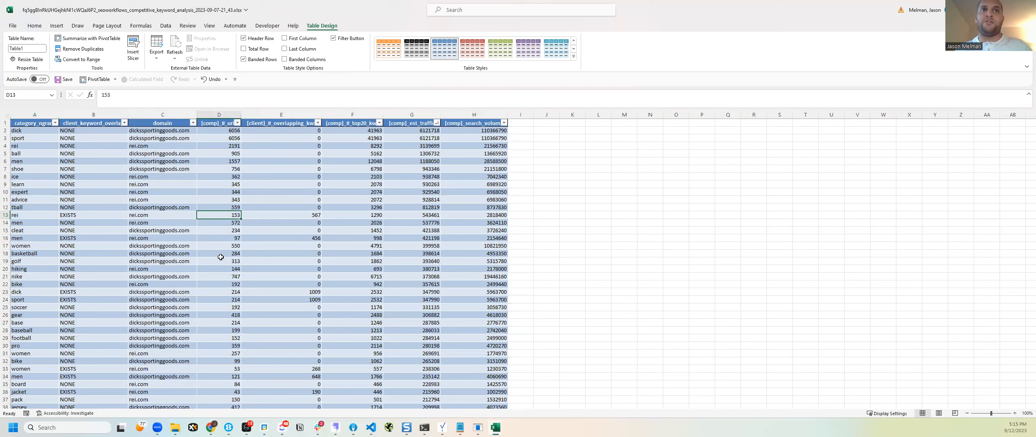
{"action": "left_click", "coordinate": [150, 217], "text": "ctrl"}
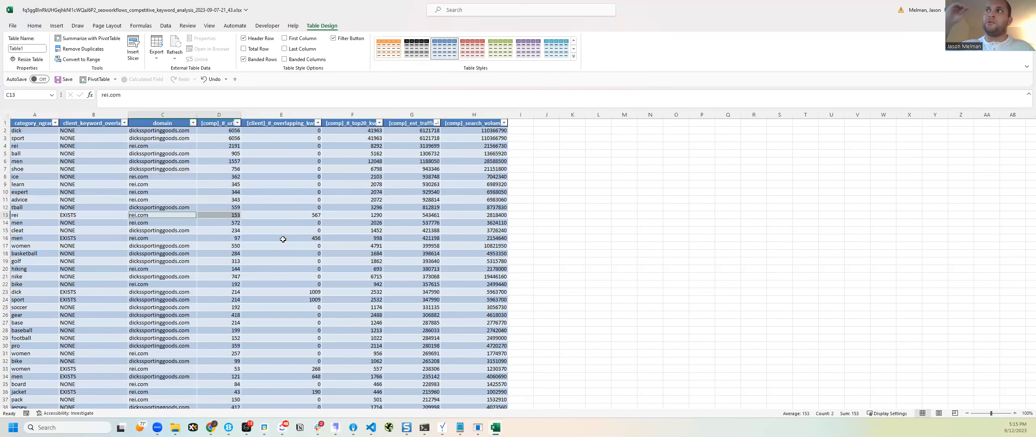
{"action": "key", "text": "Right"}
{"action": "key", "text": "Right"}
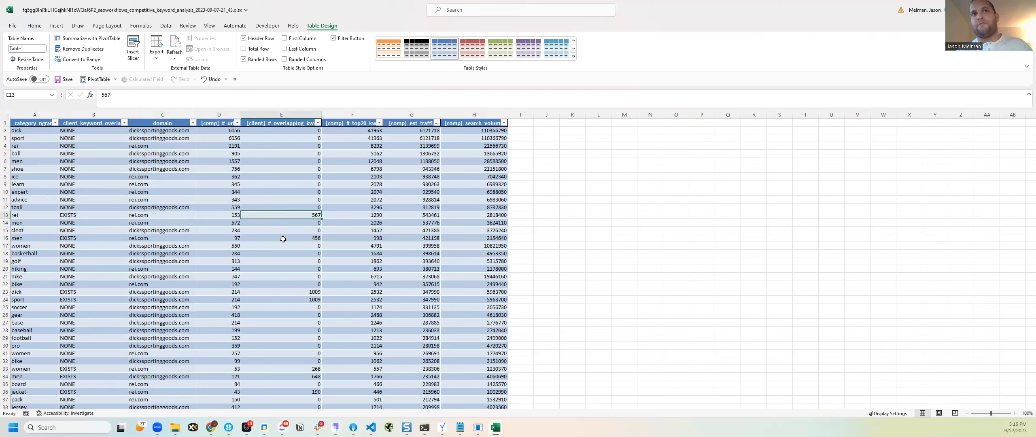
{"action": "key", "text": "Right"}
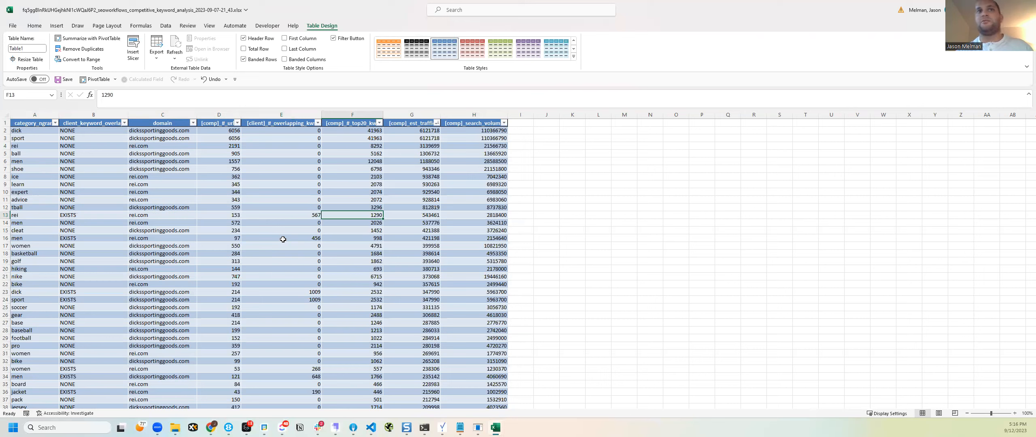
{"action": "key", "text": "shift+Home"}
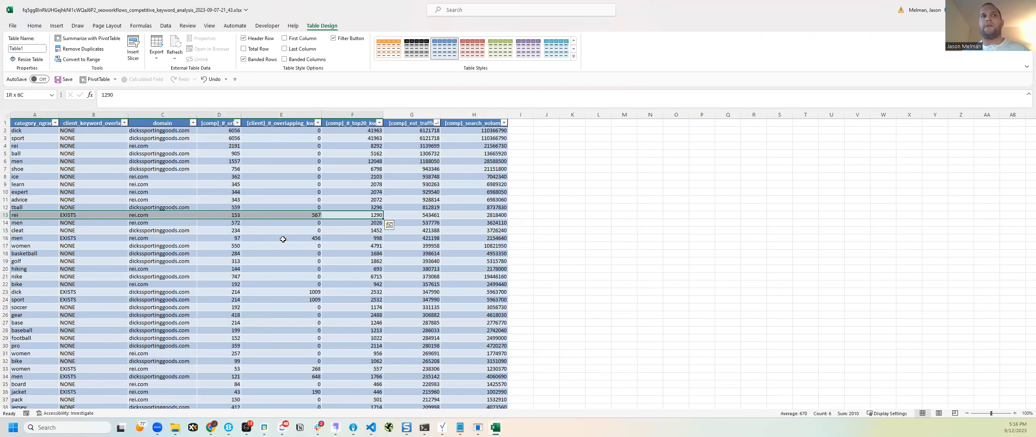
{"action": "key", "text": "Right"}
{"action": "left_click_drag", "start_coordinate": [32, 141], "coordinate": [35, 223]}
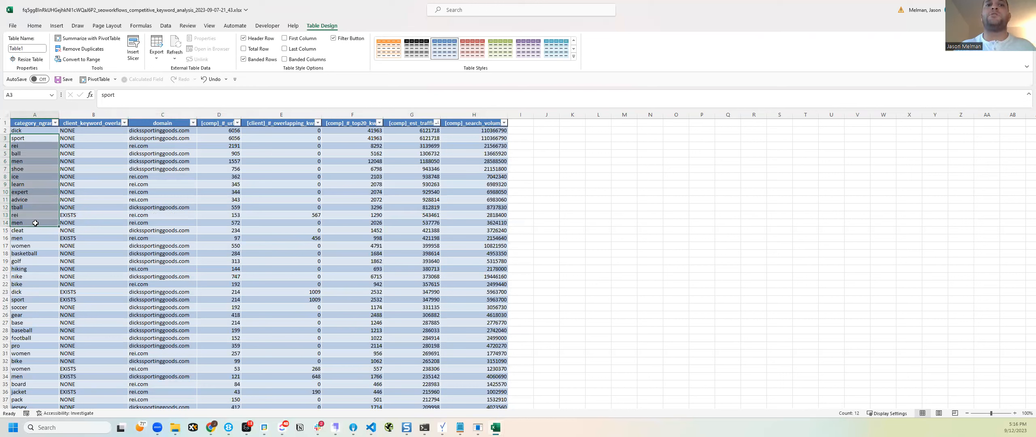
Switch to the sheet with the match and full URL columns and convert its data into a table
{"action": "key", "text": "ctrl+Page_Down"}
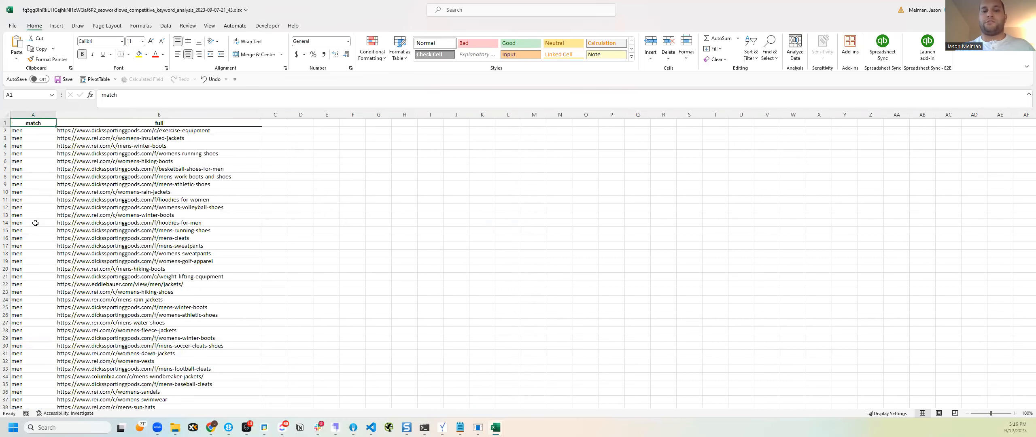
{"action": "key", "text": "ctrl+t"}
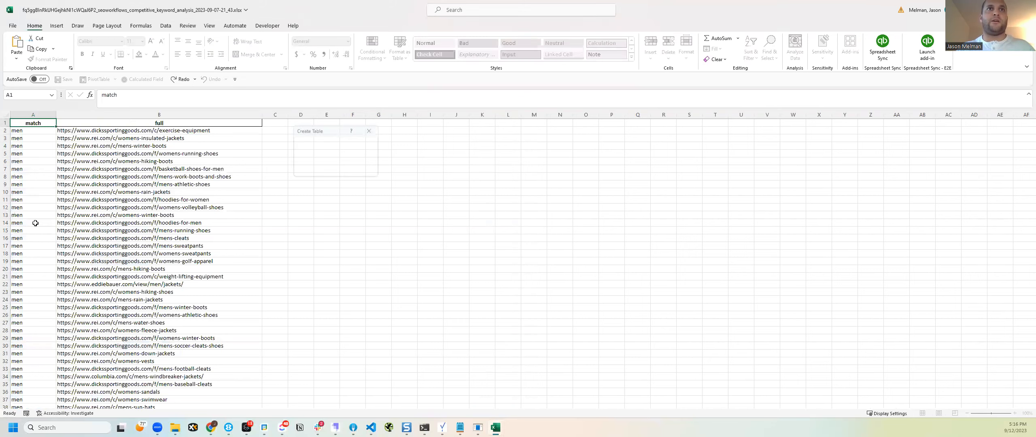
{"action": "key", "text": "Return"}
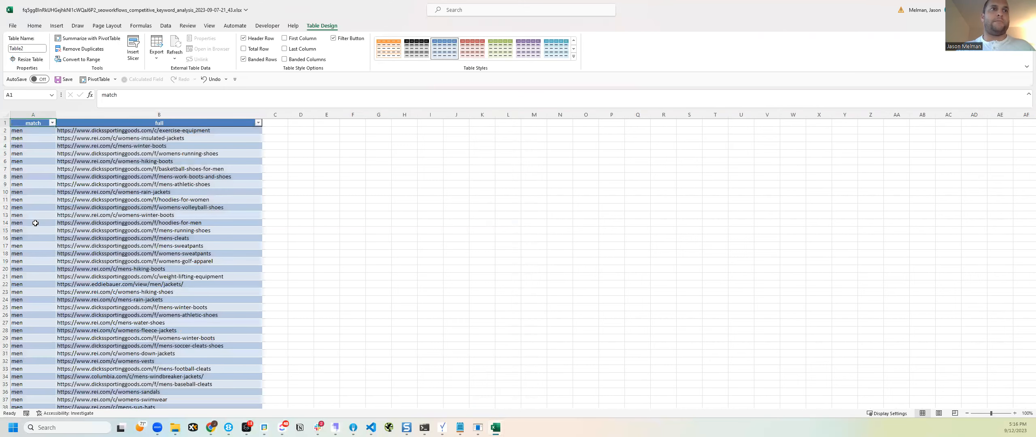
Return to the category sheet and copy the "ice" ngram from row 8
{"action": "key", "text": "ctrl+Page_Up"}
{"action": "key", "text": "Down"}
{"action": "key", "text": "Down"}
{"action": "key", "text": "Down"}
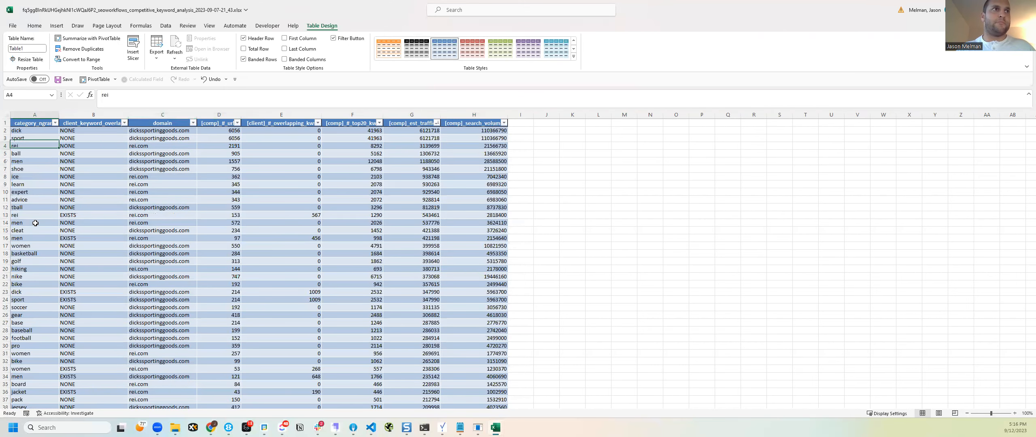
{"action": "key", "text": "Down"}
{"action": "key", "text": "ctrl+c"}
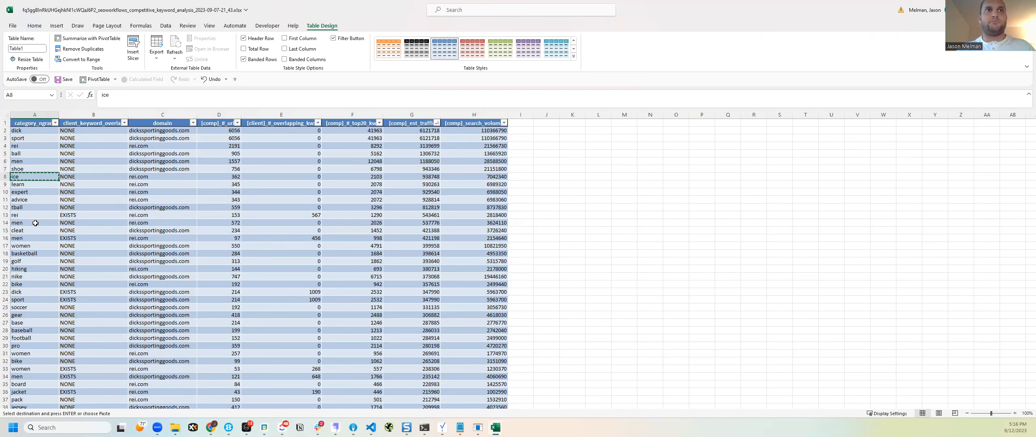
Filter the match column of the URL table to values containing "ice"
{"action": "key", "text": "ctrl+Page_Down"}
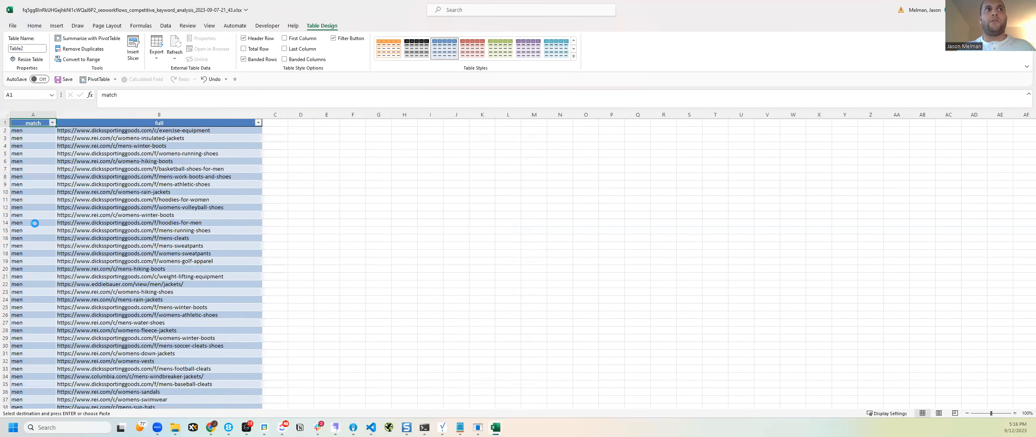
{"action": "key", "text": "alt+Down"}
{"action": "key", "text": "Up"}
{"action": "key", "text": "Right"}
{"action": "key", "text": "Down"}
{"action": "key", "text": "Down"}
{"action": "key", "text": "Down"}
{"action": "key", "text": "Down"}
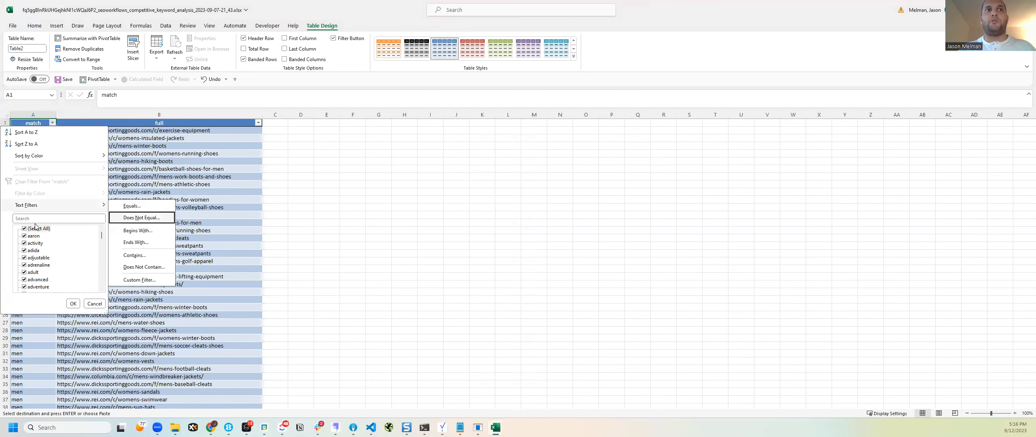
{"action": "key", "text": "Return"}
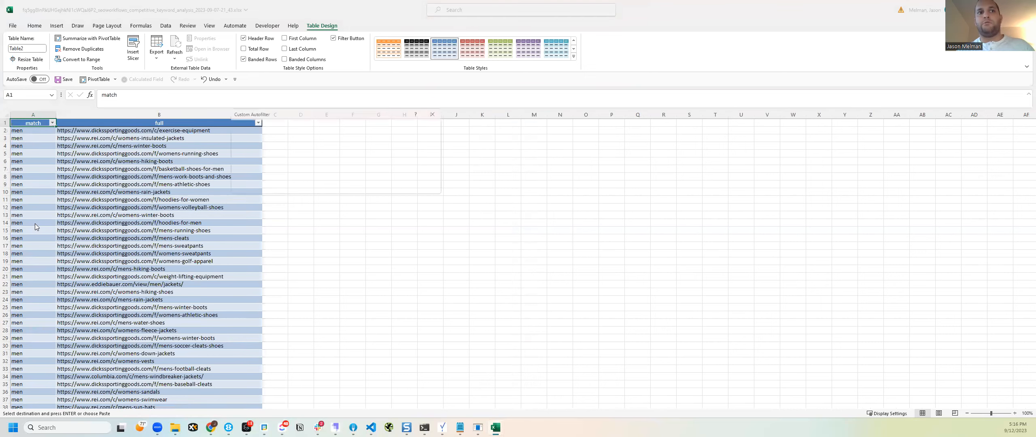
{"action": "type", "text": "ice"}
{"action": "key", "text": "Return"}
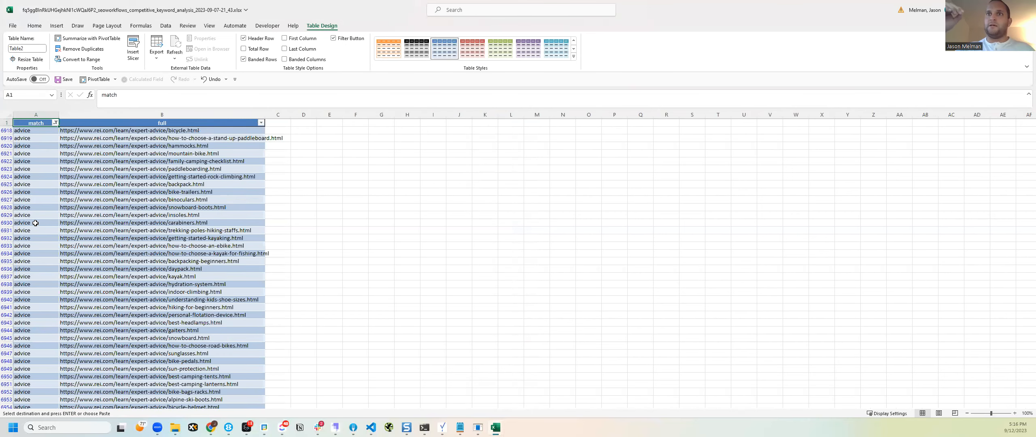
Examine the first expert-advice URL and its "advice" match value in the filtered URL table
{"action": "key", "text": "Right"}
{"action": "key", "text": "Down"}
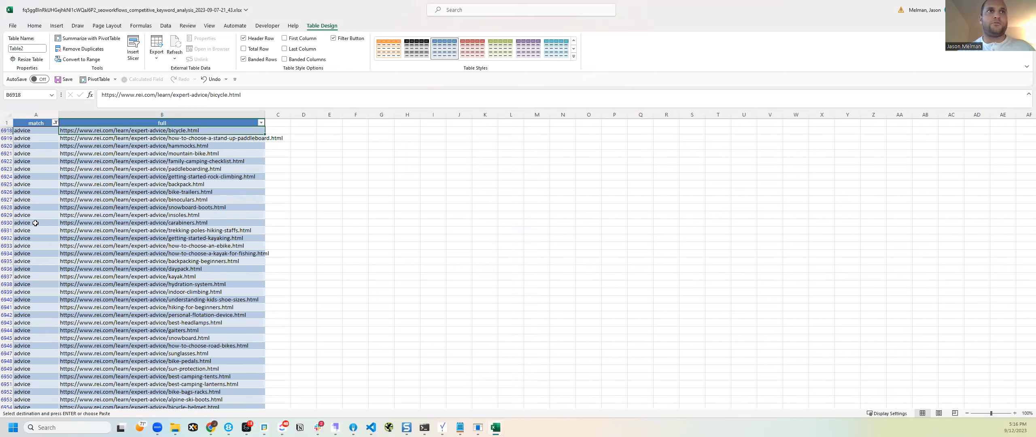
{"action": "key", "text": "Left"}
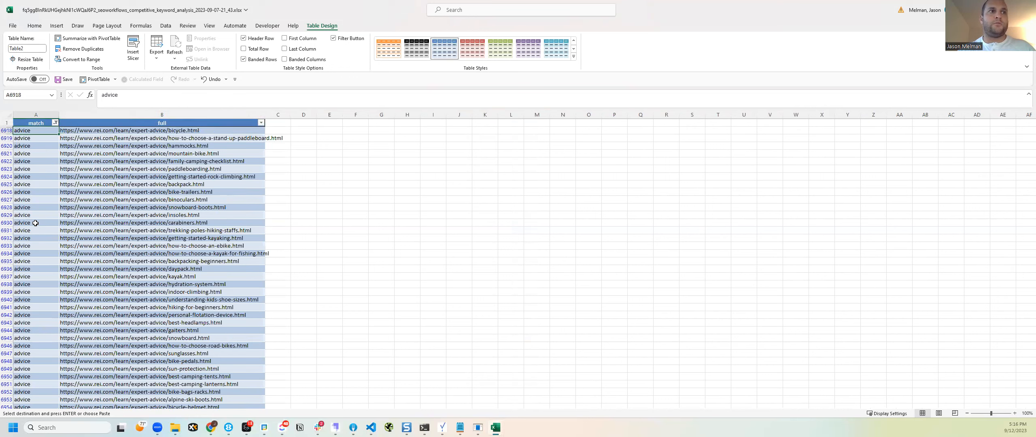
{"action": "key", "text": "Down"}
{"action": "key", "text": "Up"}
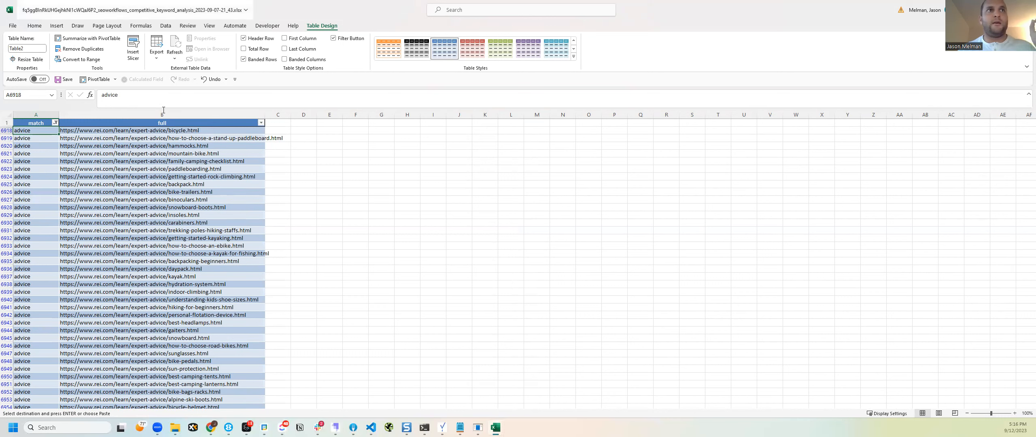
{"action": "left_click", "coordinate": [153, 132]}
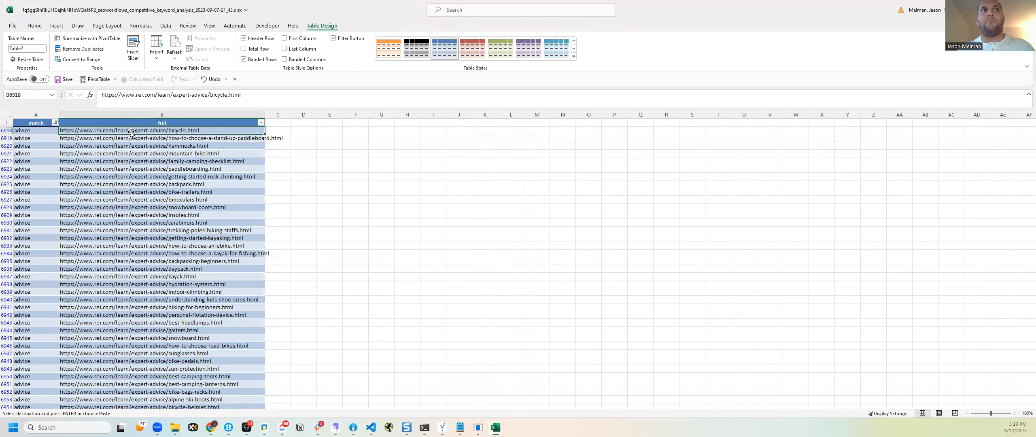
{"action": "key", "text": "Left"}
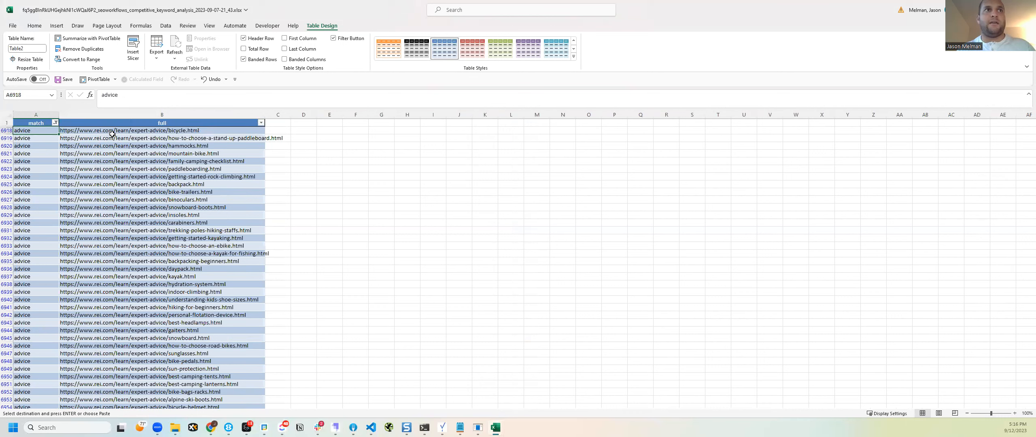
{"action": "left_click", "coordinate": [133, 130]}
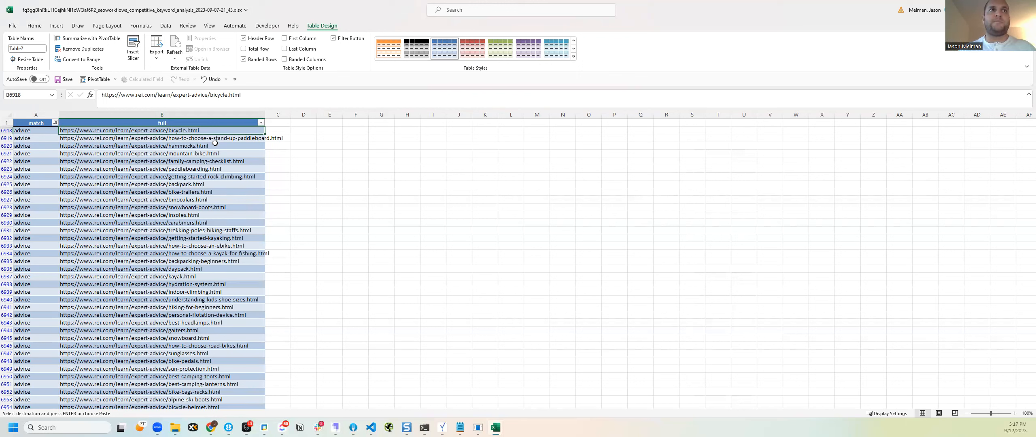
{"action": "key", "text": "Up"}
{"action": "key", "text": "Right"}
{"action": "key", "text": "Right"}
{"action": "type", "text": "https://www.rei.com/learn/expert-advice/bicycle.html"}
Clear the filter on the match column of the URL table
{"action": "key", "text": "ctrl+Home"}
{"action": "key", "text": "alt+Down"}
{"action": "key", "text": "Down"}
{"action": "key", "text": "Down"}
{"action": "key", "text": "Down"}
{"action": "key", "text": "Down"}
{"action": "key", "text": "Down"}
{"action": "key", "text": "Down"}
{"action": "key", "text": "Down"}
{"action": "key", "text": "Up"}
{"action": "key", "text": "Up"}
{"action": "key", "text": "Return"}
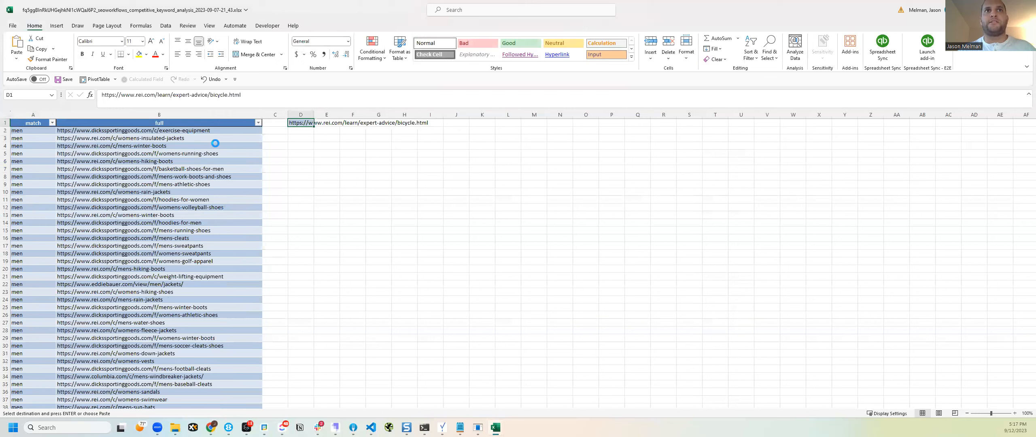
{"action": "key", "text": "ctrl+Left"}
{"action": "key", "text": "alt+Down"}
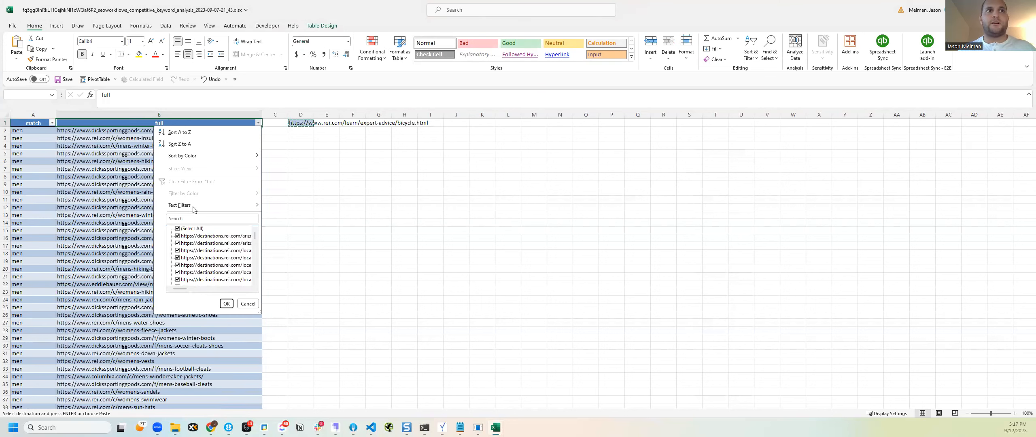
{"action": "mouse_move", "coordinate": [241, 207]}
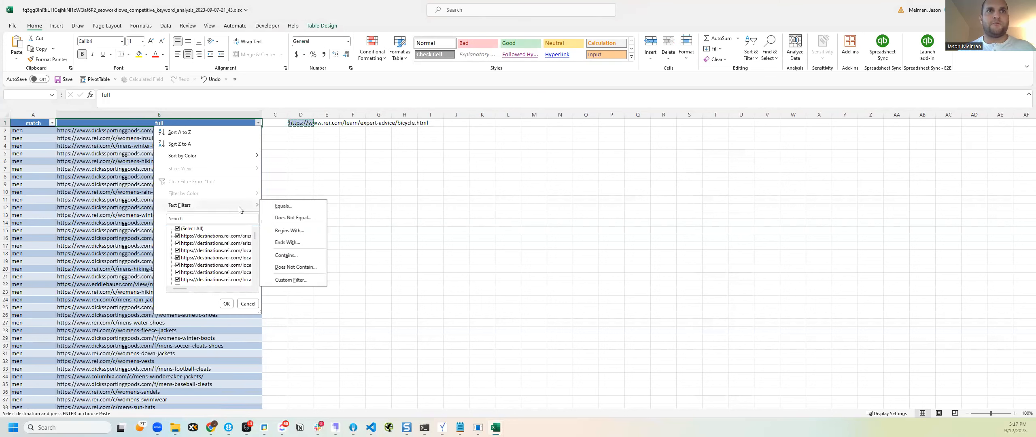
{"action": "left_click", "coordinate": [288, 210]}
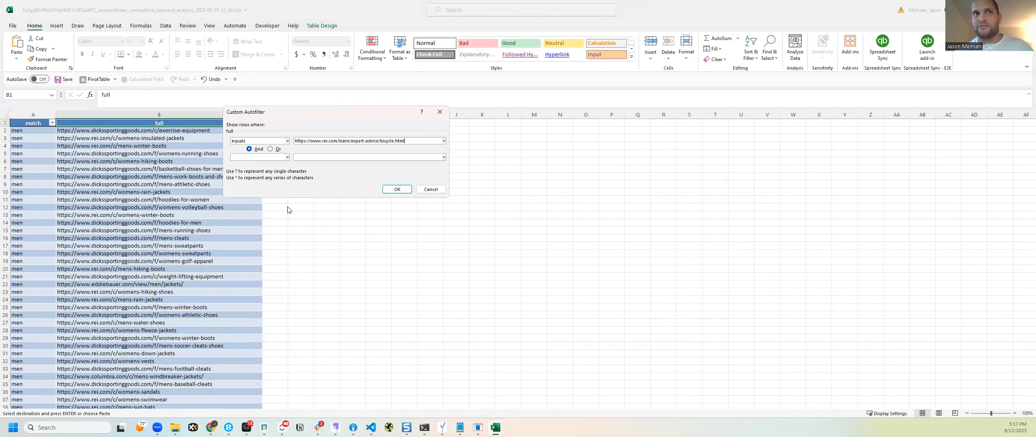
{"action": "key", "text": "Return"}
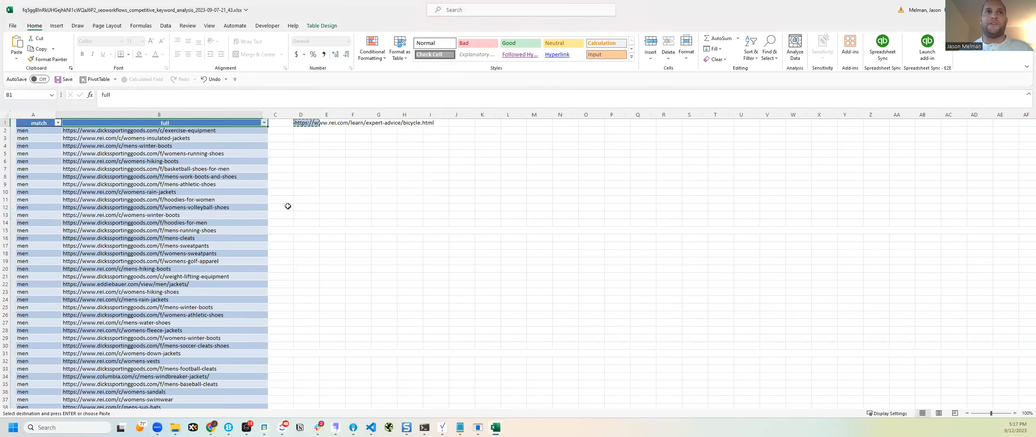
Review the match values listed for the bicycle.html URL by selecting them down the match column
{"action": "key", "text": "Down"}
{"action": "key", "text": "Left"}
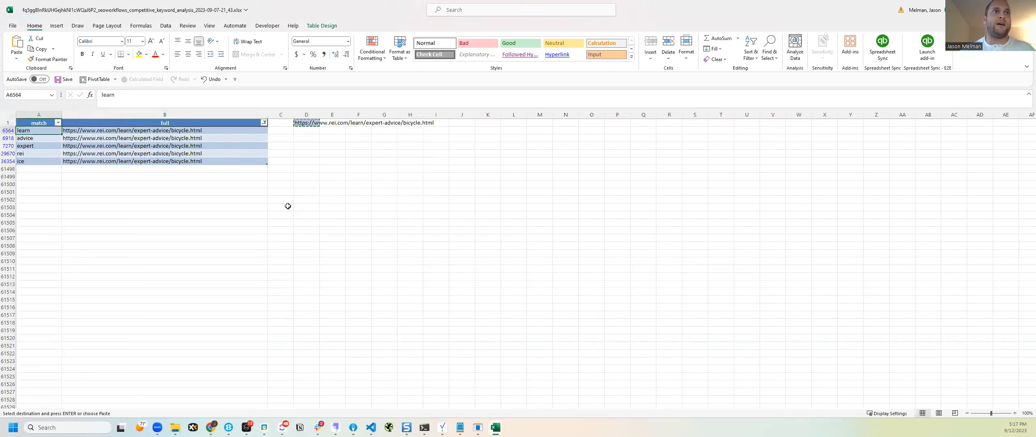
{"action": "key", "text": "ctrl+shift+Down"}
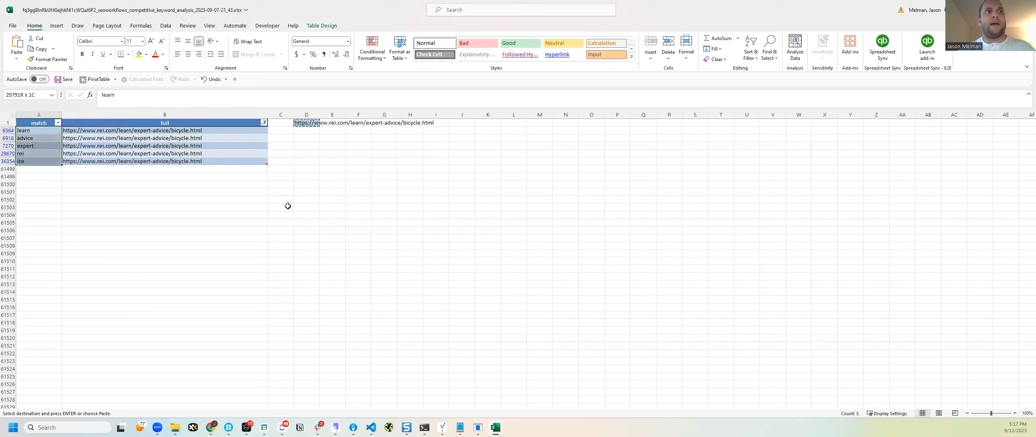
{"action": "key", "text": "Right"}
{"action": "key", "text": "Up"}
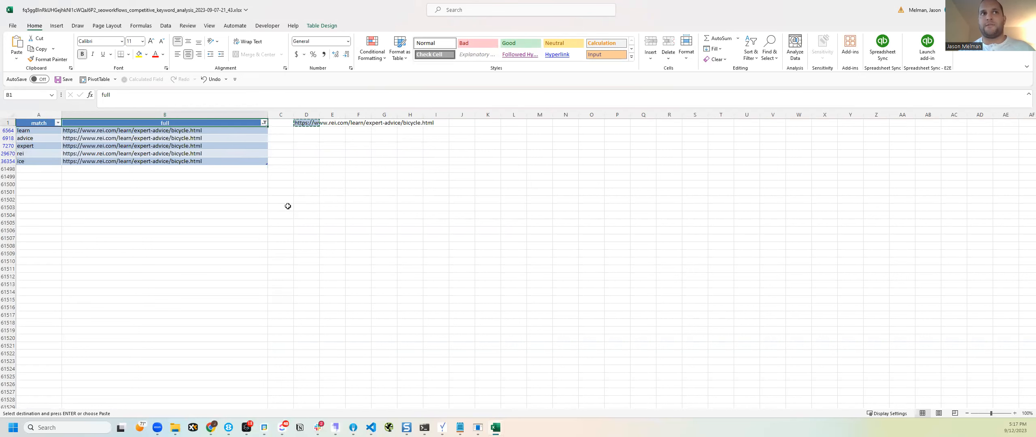
Return to the category ngram sheet and select the whole rei row marked NONE in row 4
{"action": "key", "text": "ctrl+Page_Up"}
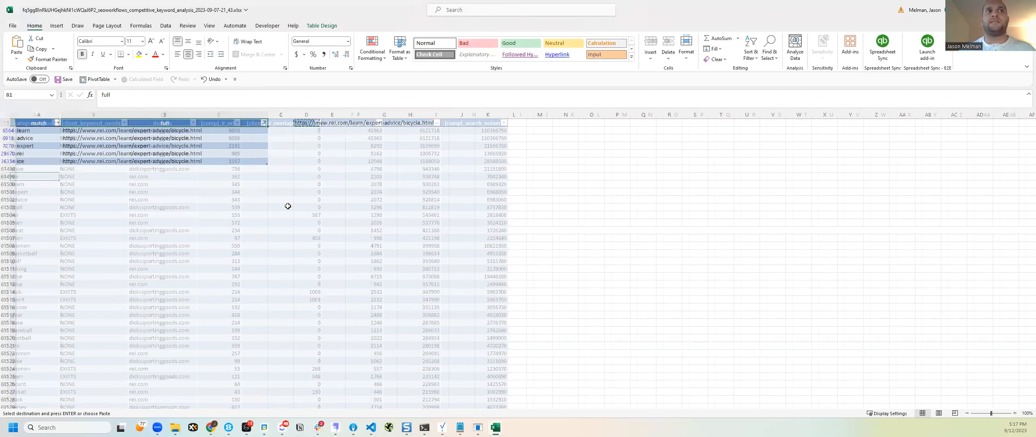
{"action": "key", "text": "Up"}
{"action": "key", "text": "Up"}
{"action": "key", "text": "Up"}
{"action": "key", "text": "Up"}
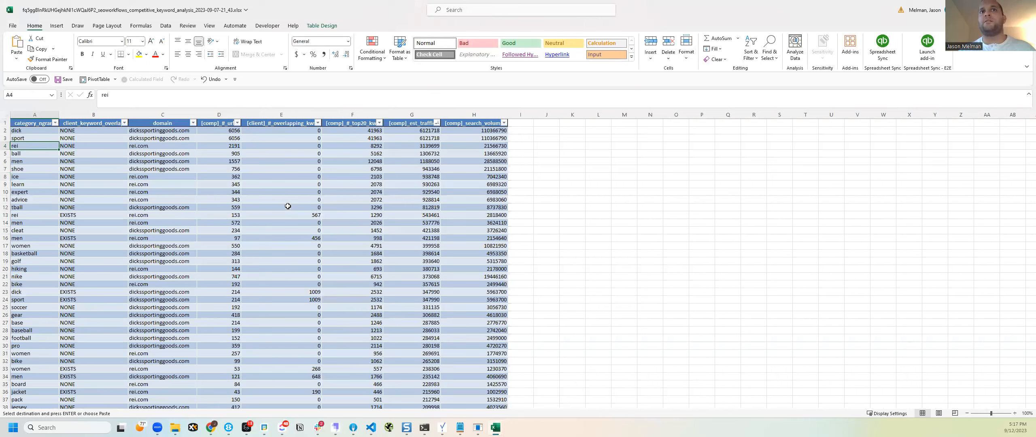
{"action": "key", "text": "shift+space"}
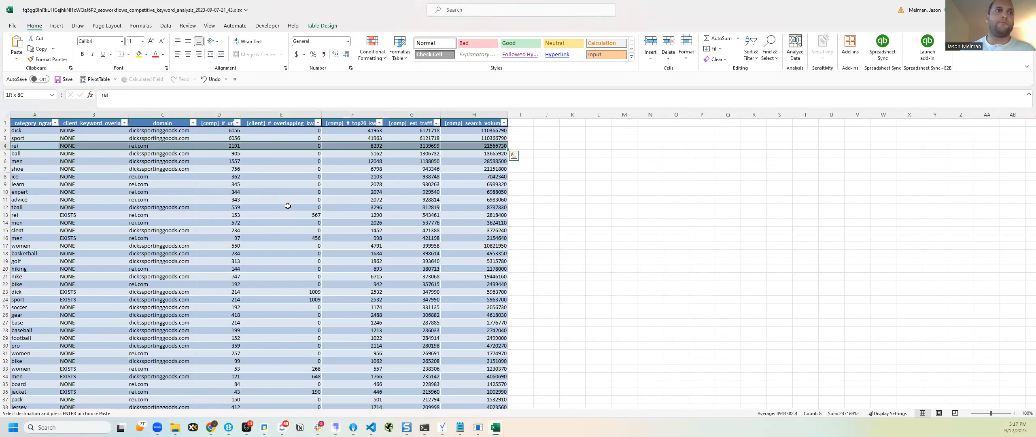
Switch to the sheet listing individual keywords with competitor and client positions and convert its data into a table
{"action": "key", "text": "ctrl+Page_Down"}
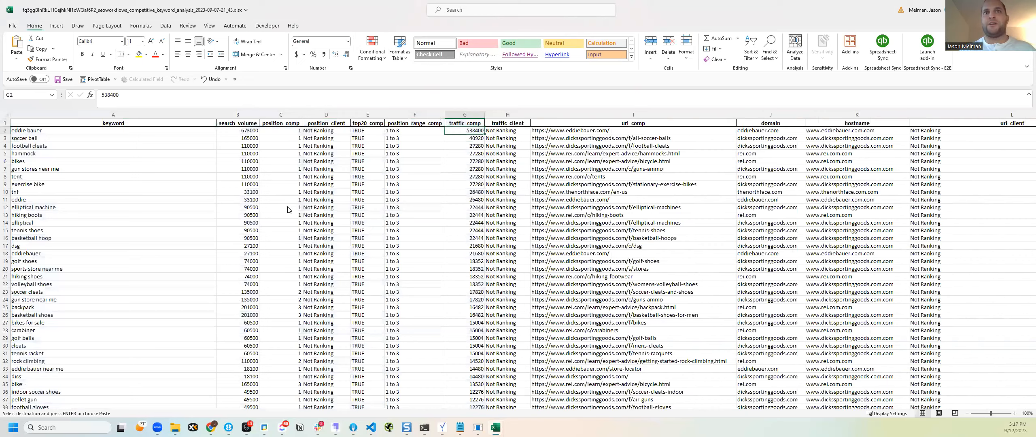
{"action": "key", "text": "ctrl+t"}
{"action": "key", "text": "Return"}
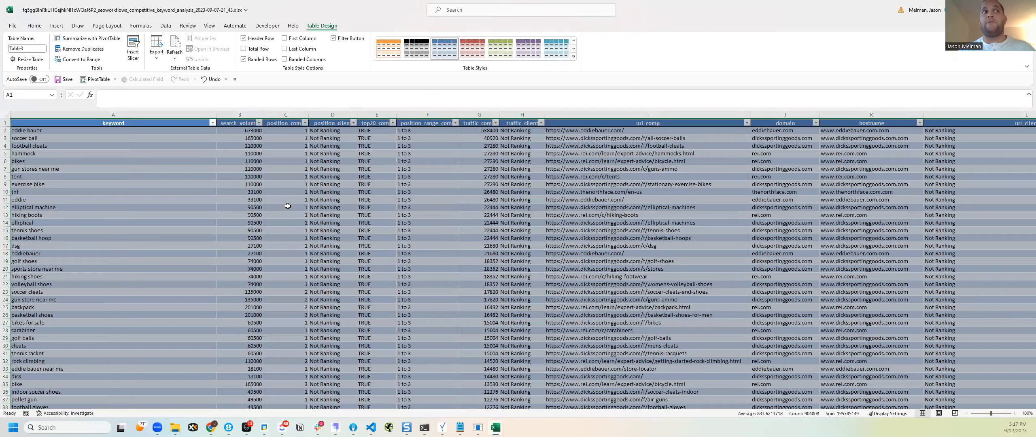
{"action": "key", "text": "Down"}
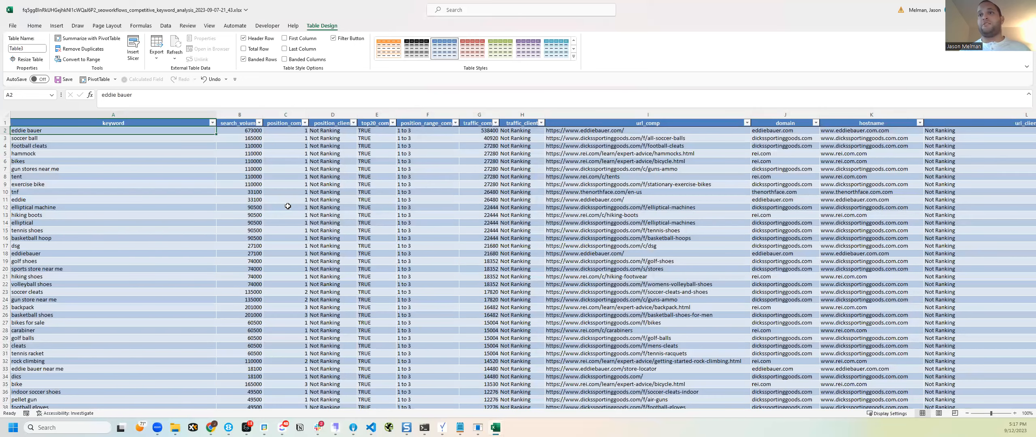
Switch to the page-level sheet with client_keyword_overlap and url_comp columns and convert its data into a table
{"action": "key", "text": "ctrl+Page_Down"}
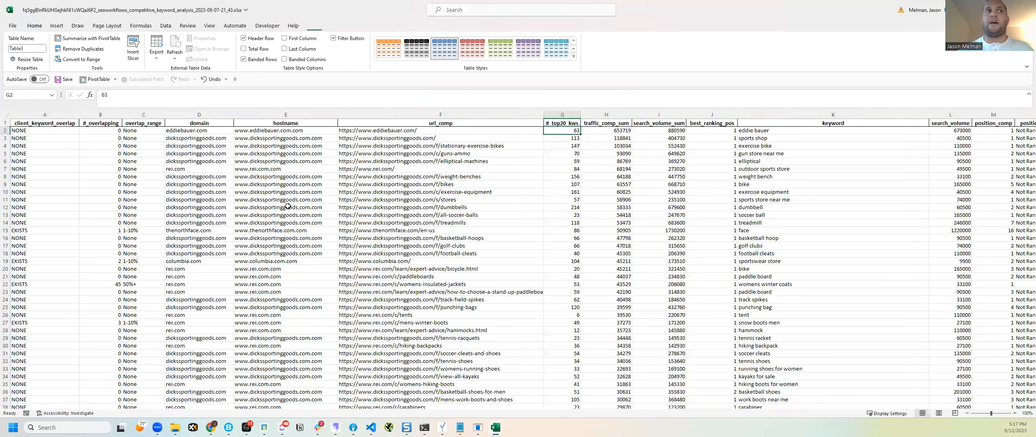
{"action": "key", "text": "ctrl+Home"}
{"action": "key", "text": "ctrl+t"}
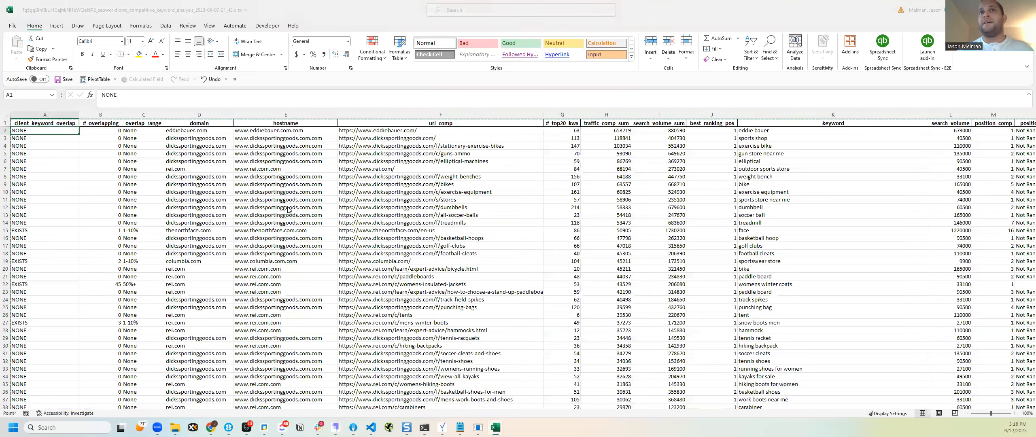
{"action": "key", "text": "Return"}
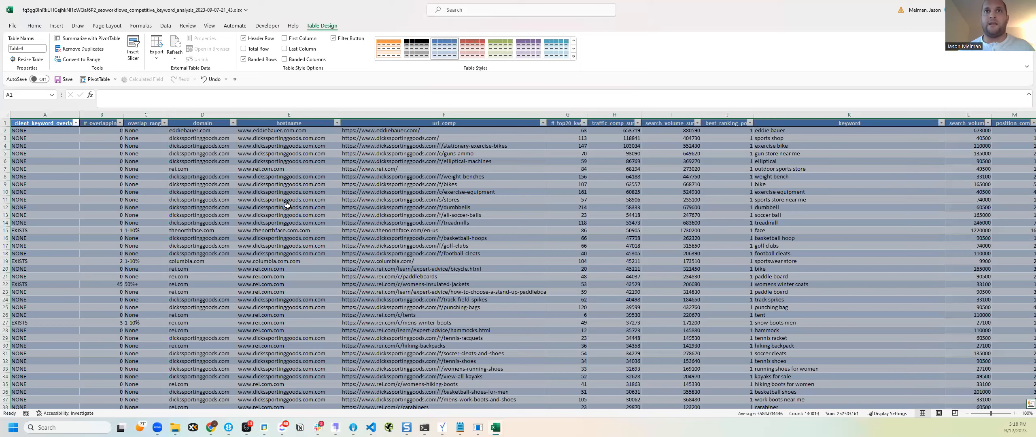
Insert a PivotTable based on the page-level table in a new worksheet
{"action": "key", "text": "Down"}
{"action": "key", "text": "Right"}
{"action": "key", "text": "Right"}
{"action": "key", "text": "Right"}
{"action": "key", "text": "Right"}
{"action": "key", "text": "Right"}
{"action": "key", "text": "Down"}
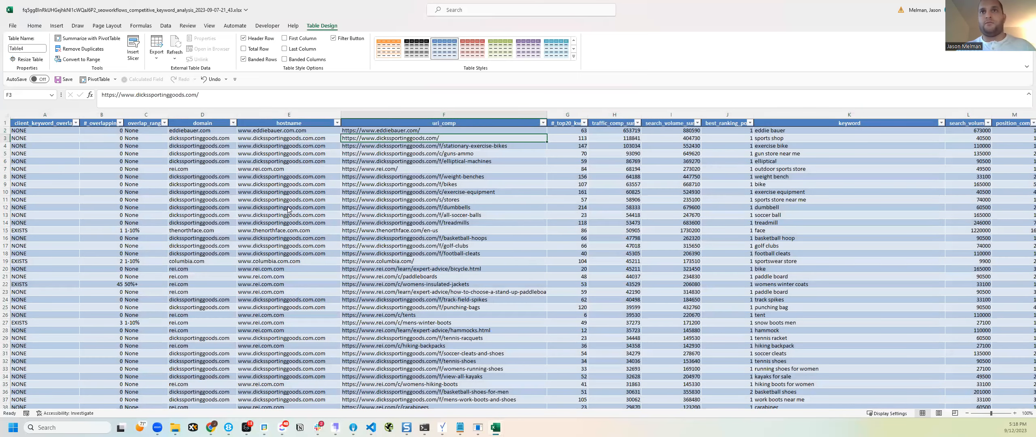
{"action": "key", "text": "3"}
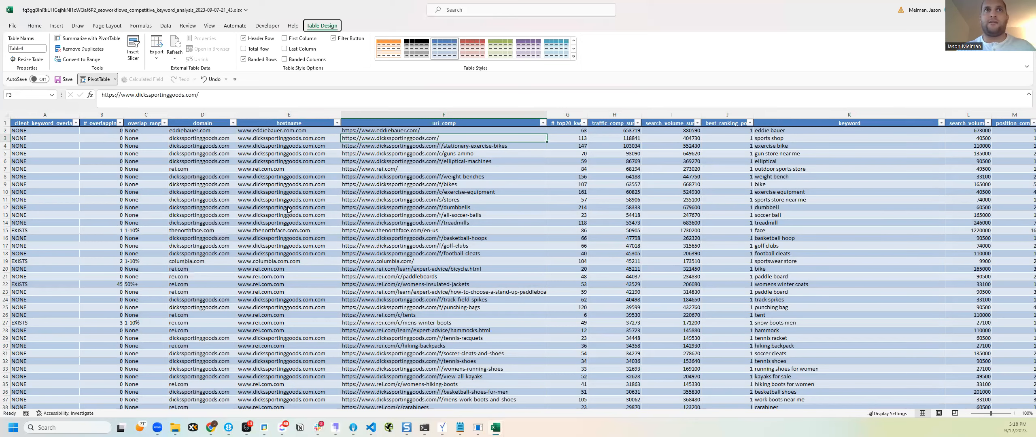
{"action": "key", "text": "Escape"}
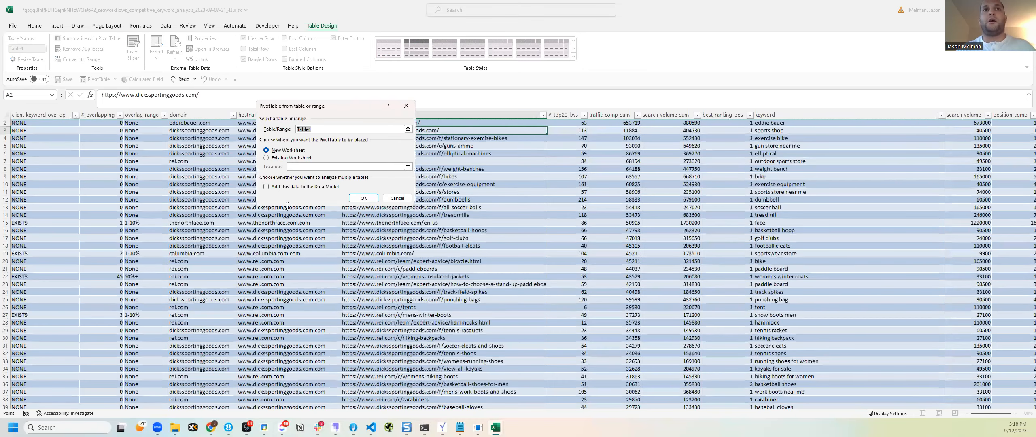
{"action": "key", "text": "Return"}
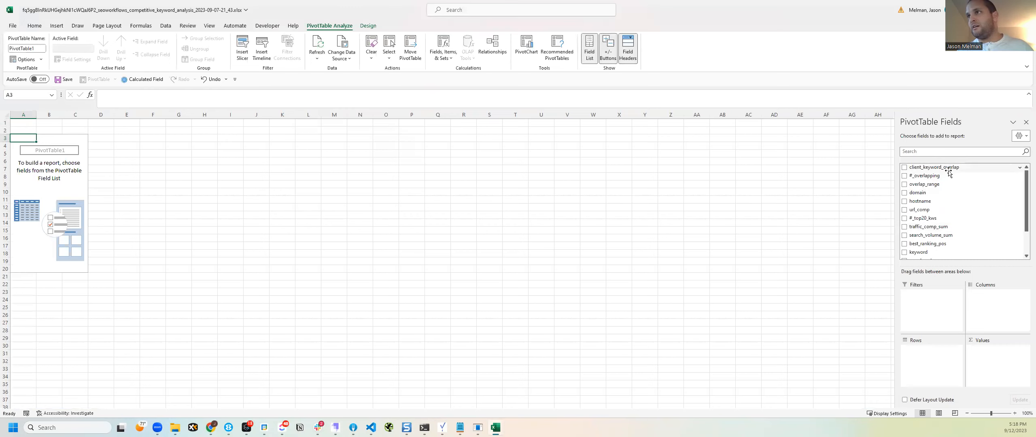
Add the client_keyword_overlap field to the PivotTable's rows
{"action": "left_click_drag", "start_coordinate": [951, 170], "coordinate": [941, 366]}
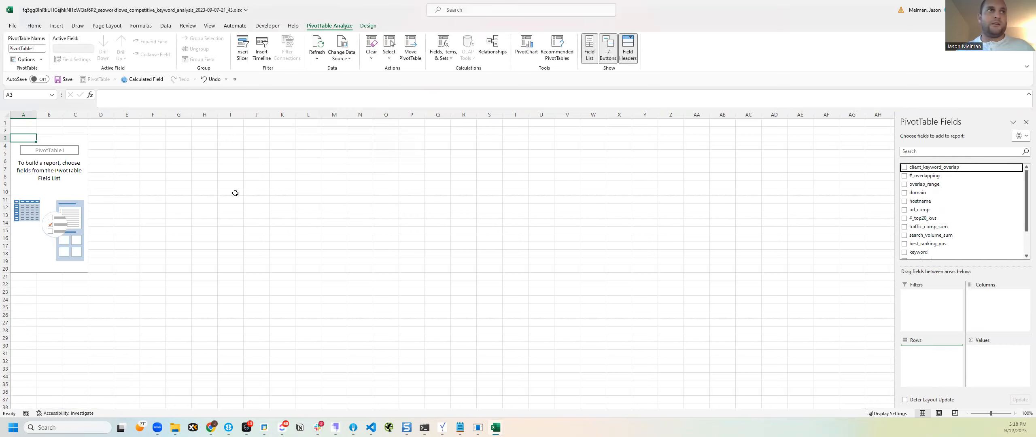
{"action": "left_click", "coordinate": [32, 147]}
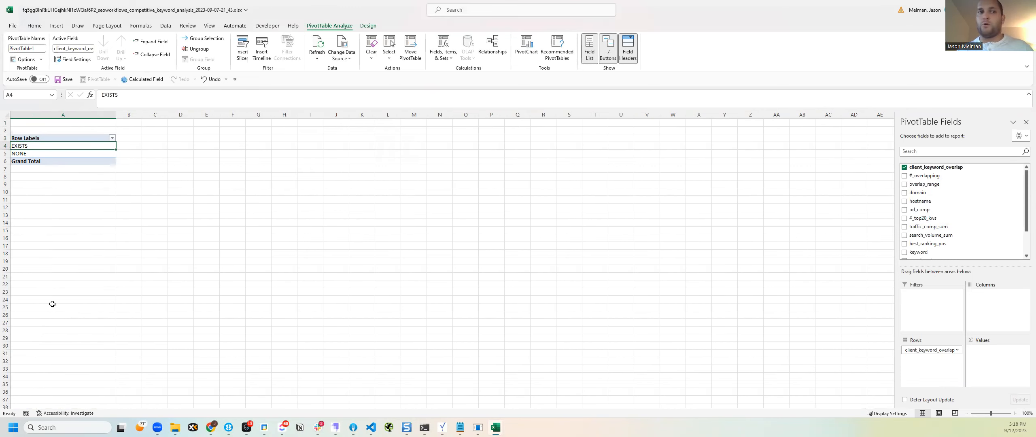
{"action": "left_click", "coordinate": [119, 300]}
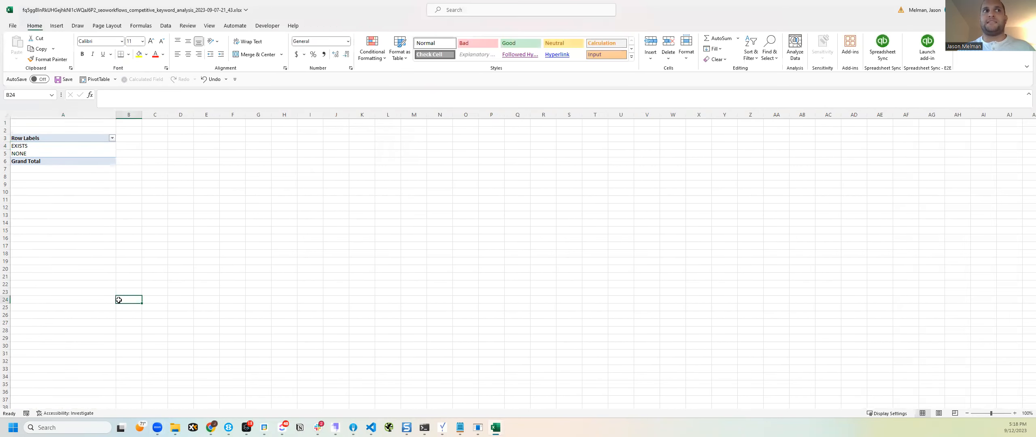
Return to the page-level table and sort it by client_keyword_overlap from Z to A
{"action": "key", "text": "ctrl+Page_Down"}
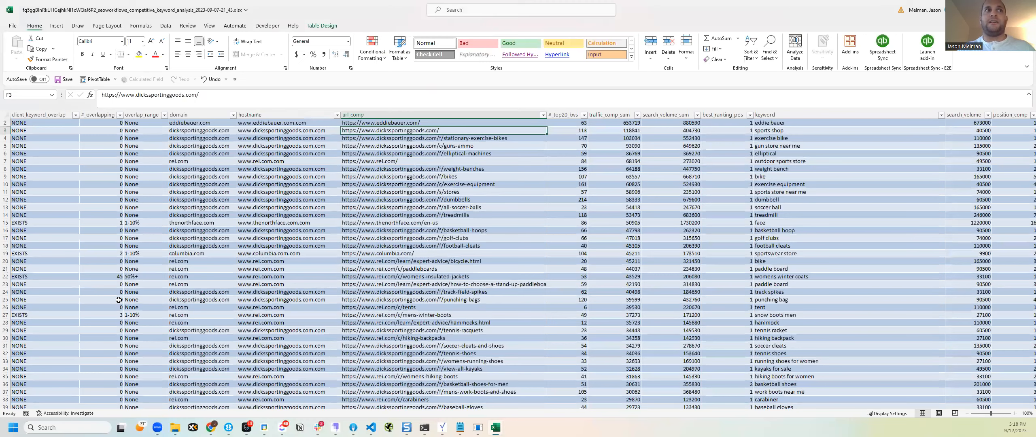
{"action": "key", "text": "ctrl+Home"}
{"action": "key", "text": "alt+Down"}
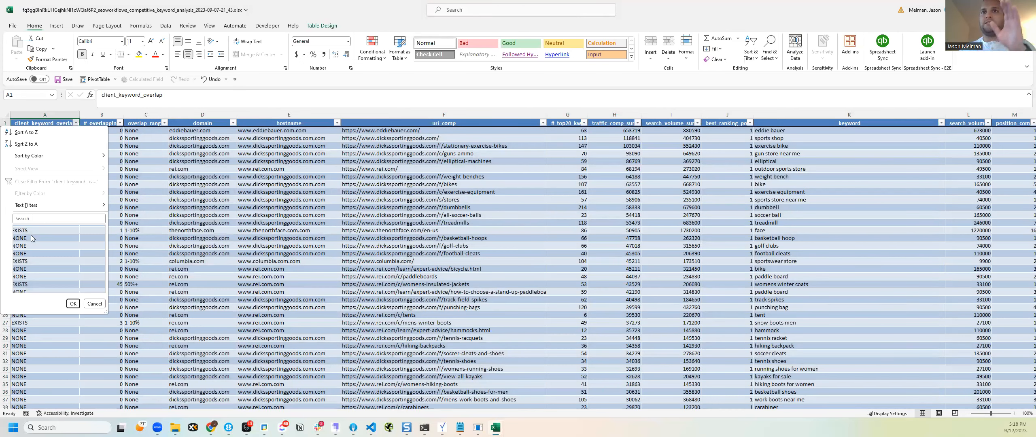
{"action": "key", "text": "Escape"}
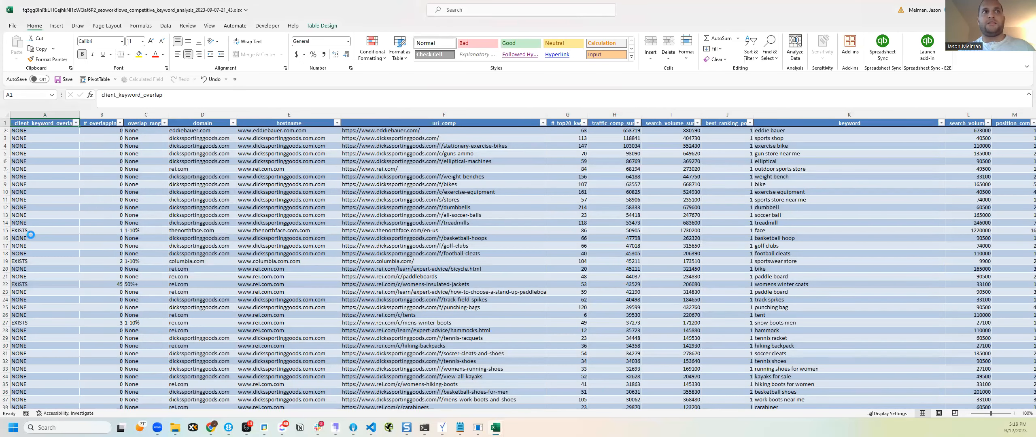
{"action": "key", "text": "alt+Down"}
{"action": "key", "text": "Down"}
{"action": "key", "text": "Down"}
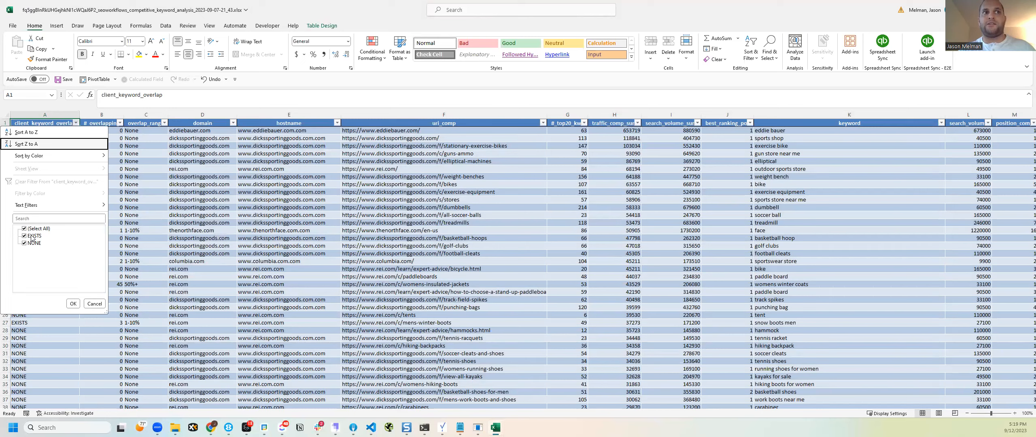
{"action": "key", "text": "Return"}
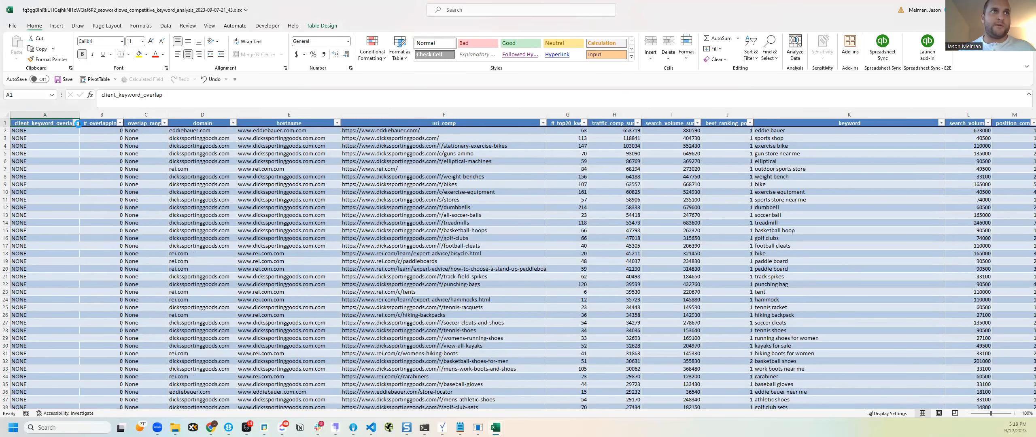
Sort the page-level table by client_keyword_overlap from A to Z
{"action": "left_click", "coordinate": [77, 123]}
{"action": "left_click", "coordinate": [246, 154]}
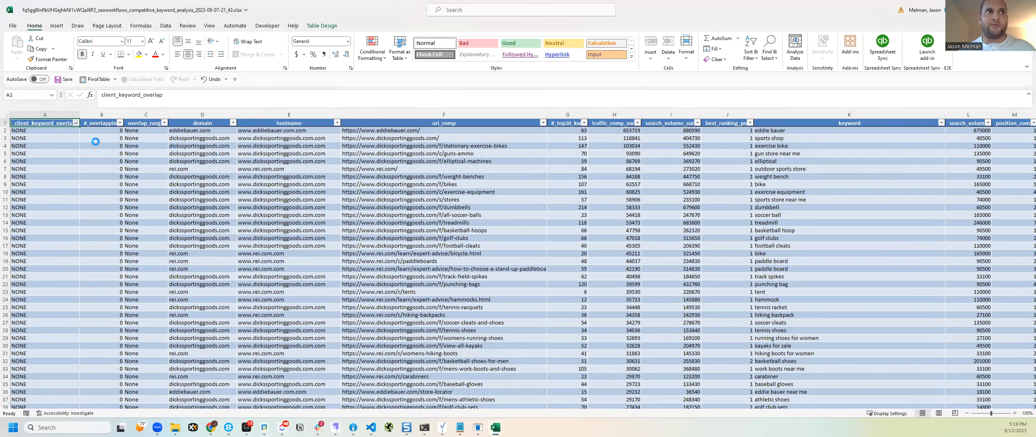
{"action": "left_click", "coordinate": [37, 132]}
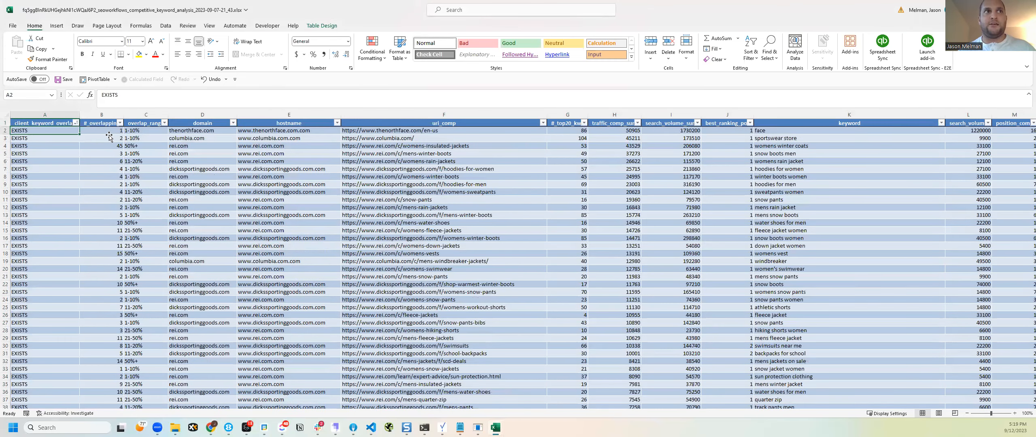
Compare the overlapping keyword count with the top-20 keyword count in the thenorthface.com row
{"action": "left_click", "coordinate": [102, 131]}
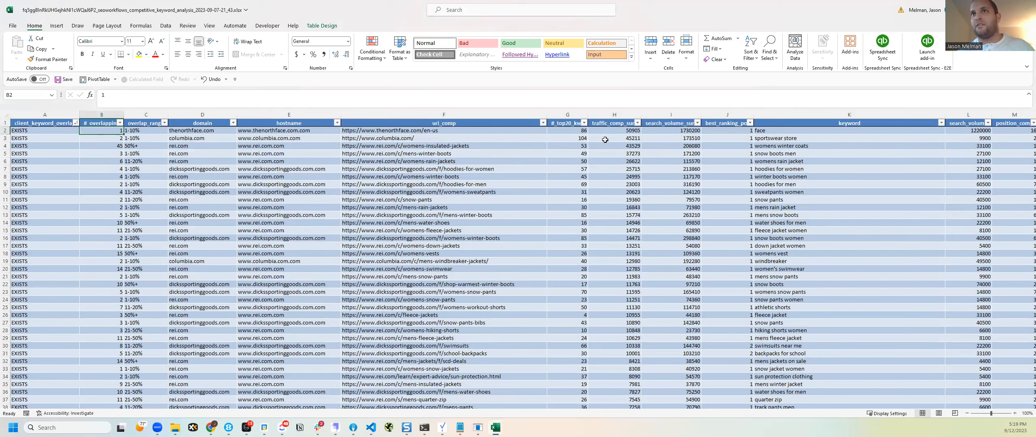
{"action": "left_click", "coordinate": [580, 134], "text": "ctrl"}
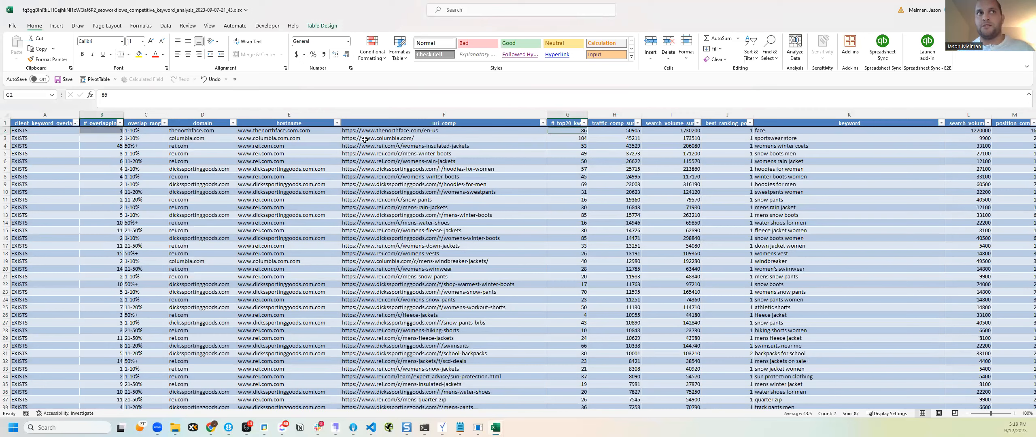
{"action": "left_click", "coordinate": [33, 130]}
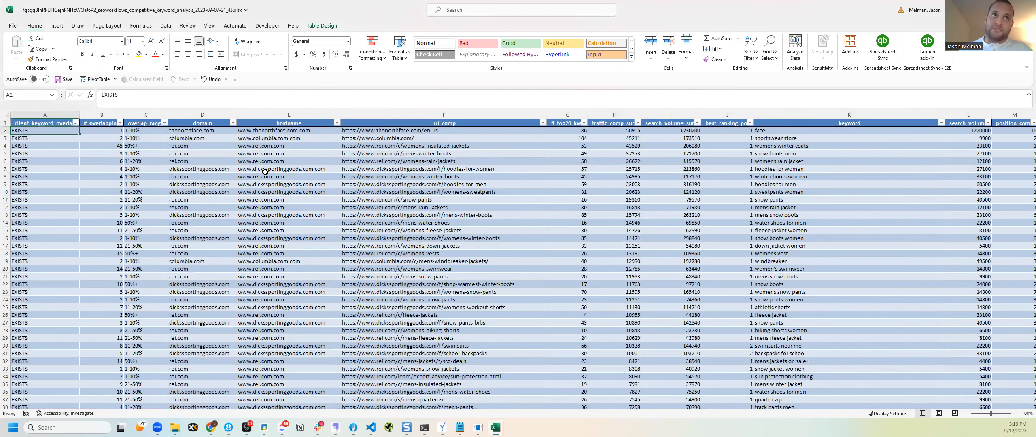
Widen the overlap_range column to fit its header and check the thenorthface.com row's range against its top-20 keyword count
{"action": "left_click", "coordinate": [136, 131]}
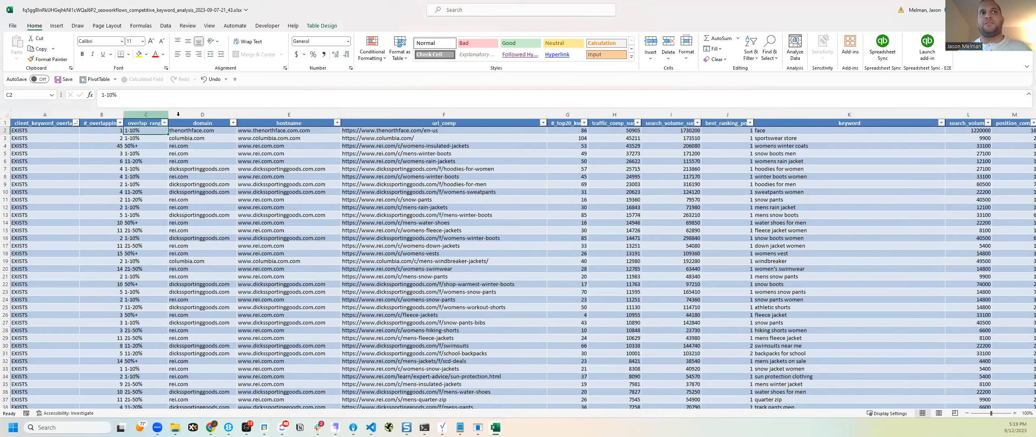
{"action": "left_click_drag", "start_coordinate": [168, 115], "coordinate": [183, 132]}
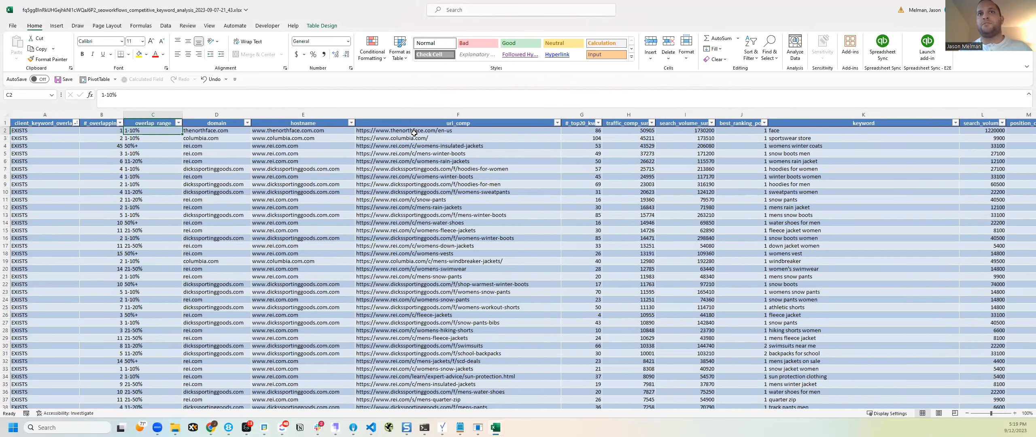
{"action": "left_click", "coordinate": [579, 132], "text": "ctrl"}
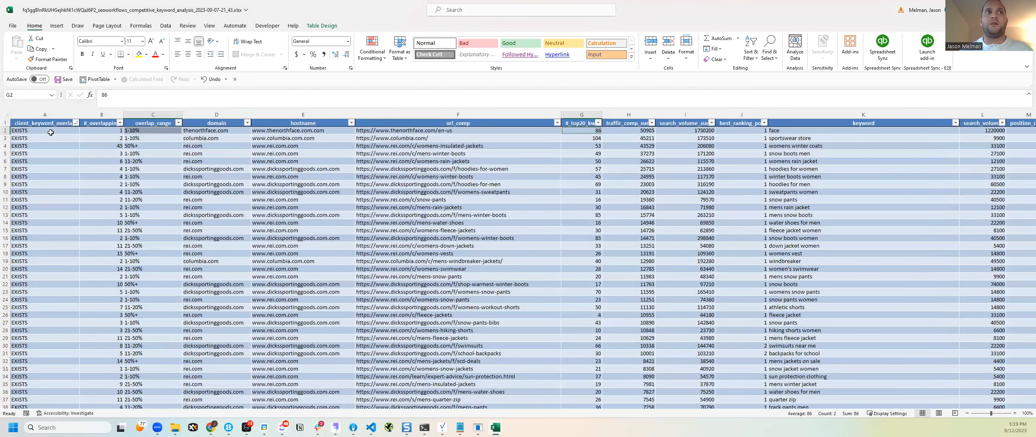
{"action": "left_click", "coordinate": [114, 132]}
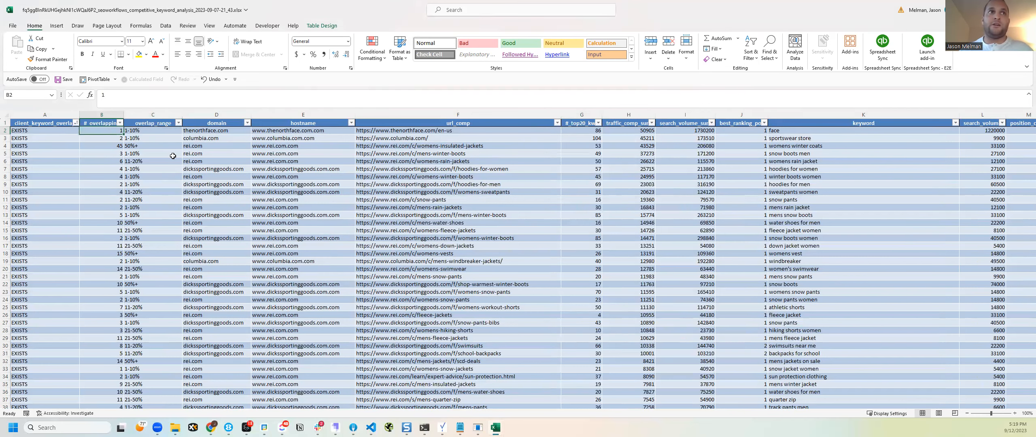
Examine the overlapping keyword count and overlap range for the rei.com womens-insulated-jackets page
{"action": "left_click", "coordinate": [119, 147]}
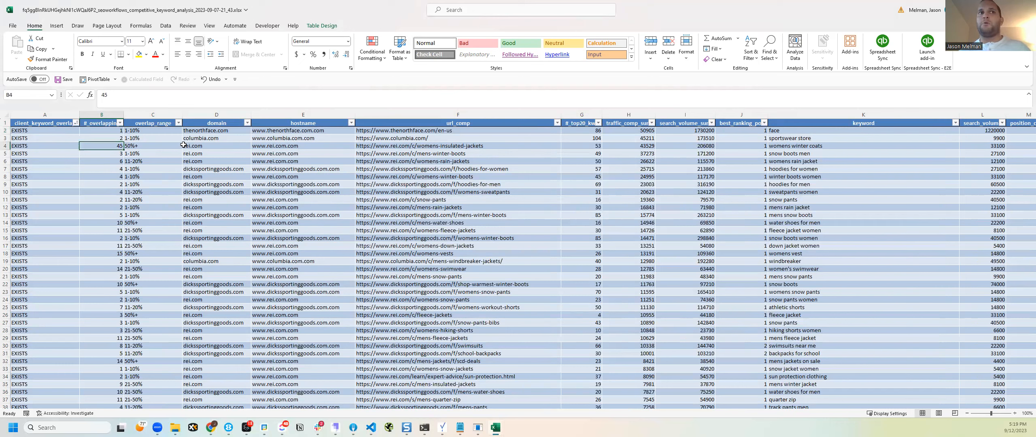
{"action": "left_click", "coordinate": [141, 147]}
{"action": "left_click_drag", "start_coordinate": [141, 147], "coordinate": [106, 146]}
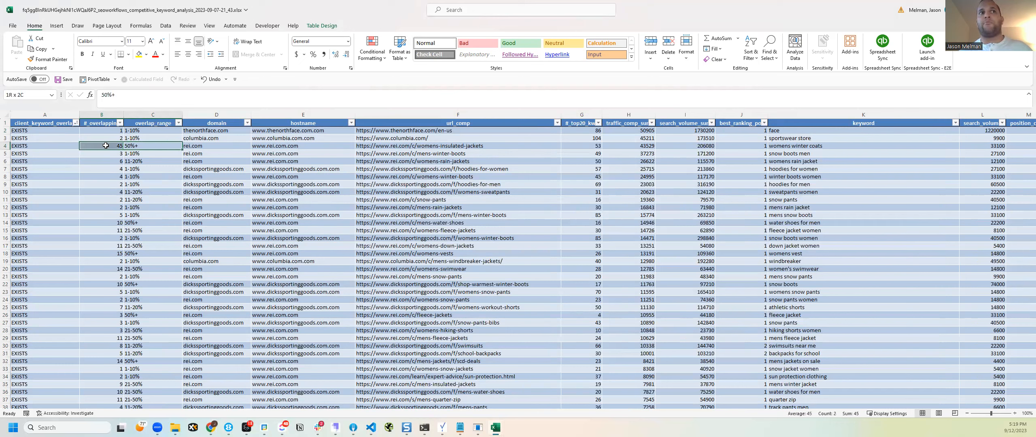
{"action": "left_click", "coordinate": [134, 145]}
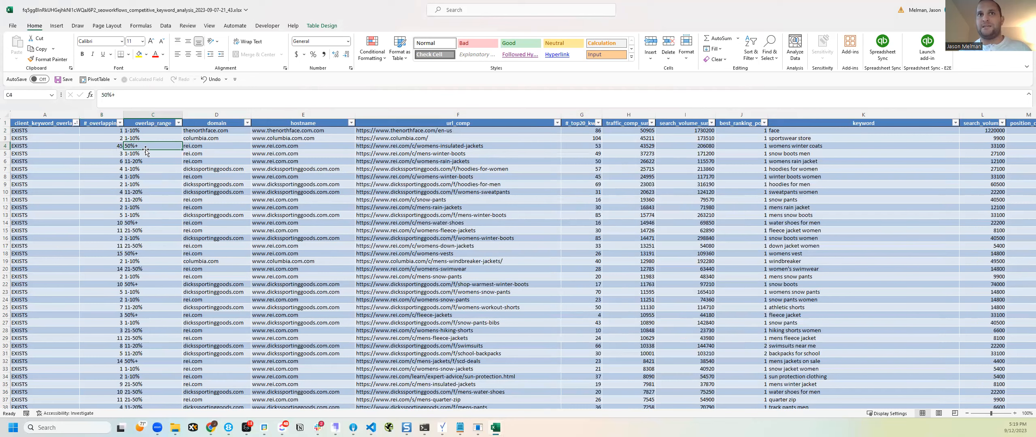
{"action": "left_click", "coordinate": [434, 145]}
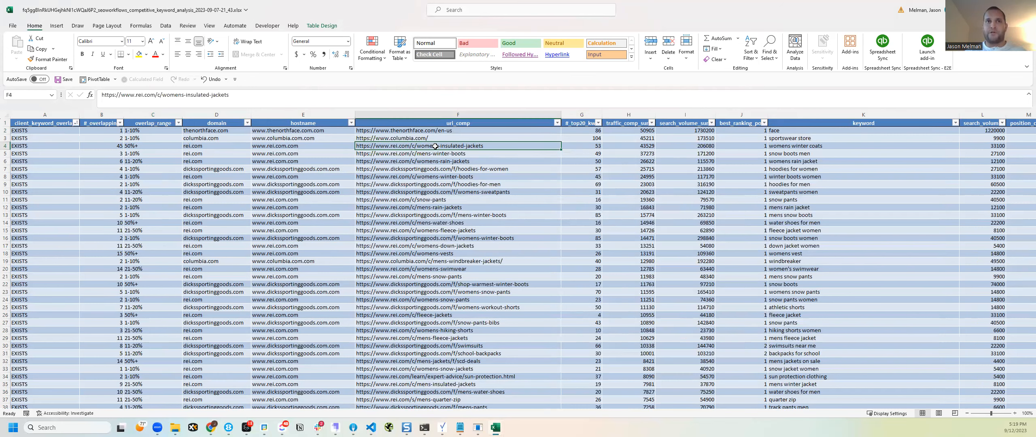
Examine the columbia.com homepage row, including its domain and top-20 keyword count
{"action": "key", "text": "Home"}
{"action": "key", "text": "Up"}
{"action": "key", "text": "Right"}
{"action": "key", "text": "Right"}
{"action": "key", "text": "Right"}
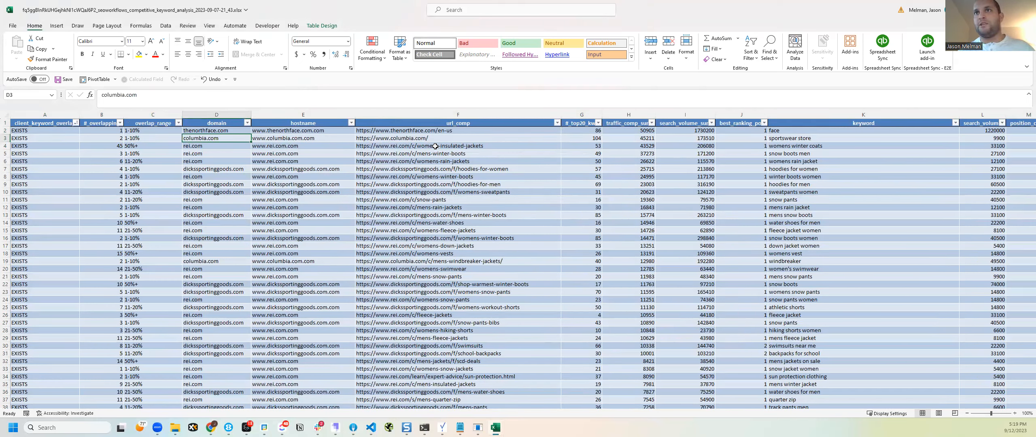
{"action": "left_click", "coordinate": [597, 138]}
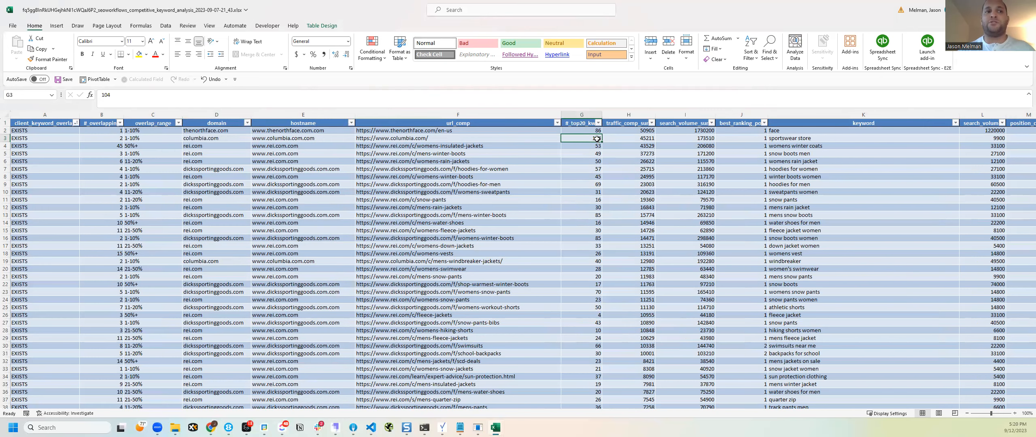
On the PivotTable sheet, add overlap_range to both rows and values, and add url_comp as the lowest row level
{"action": "key", "text": "ctrl+Page_Up"}
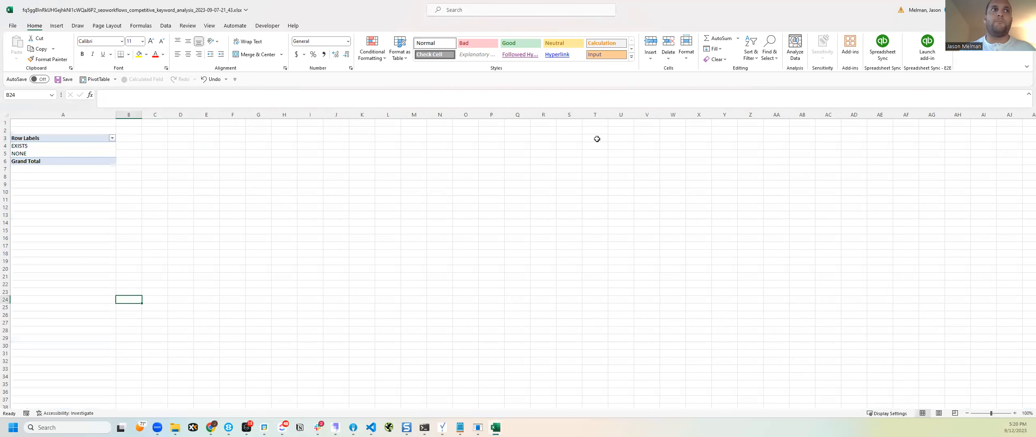
{"action": "key", "text": "ctrl+Home"}
{"action": "key", "text": "Down"}
{"action": "key", "text": "Down"}
{"action": "key", "text": "Down"}
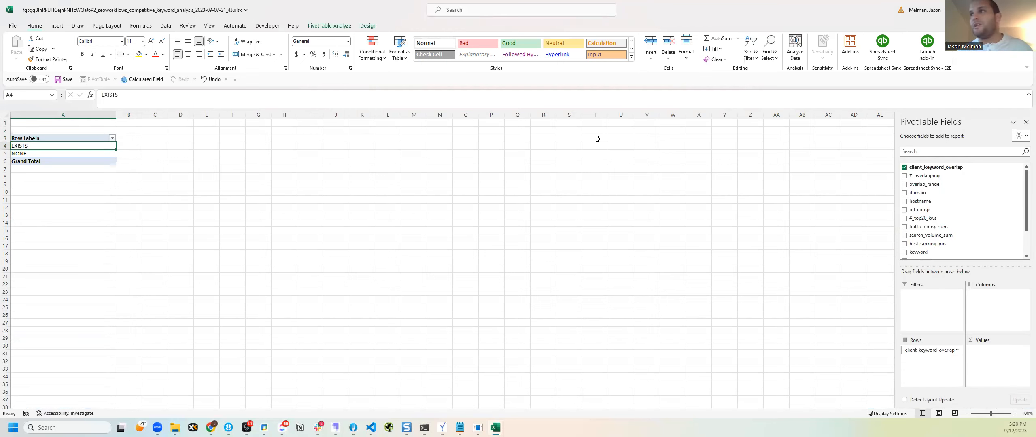
{"action": "left_click_drag", "start_coordinate": [944, 184], "coordinate": [939, 360]}
{"action": "left_click_drag", "start_coordinate": [927, 184], "coordinate": [994, 369]}
{"action": "left_click_drag", "start_coordinate": [931, 210], "coordinate": [895, 344]}
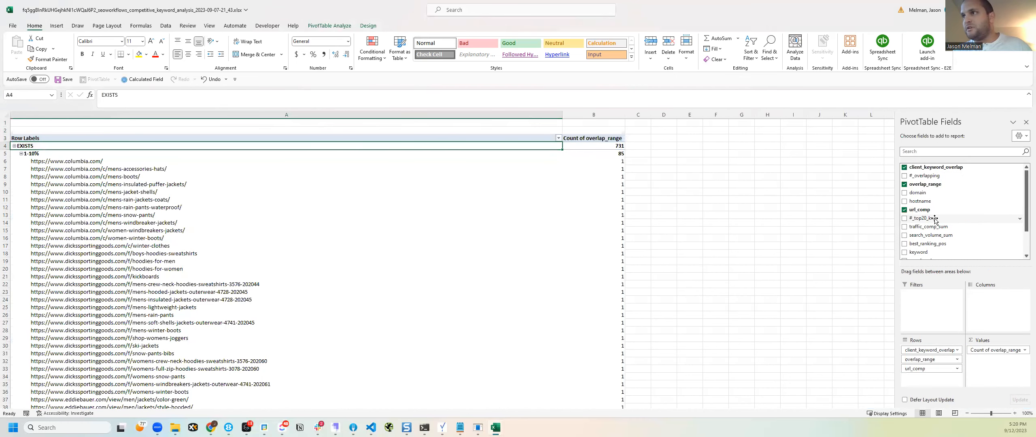
Turn off autofitting column widths on update in the PivotTable options and narrow the row labels column
{"action": "right_click", "coordinate": [380, 153]}
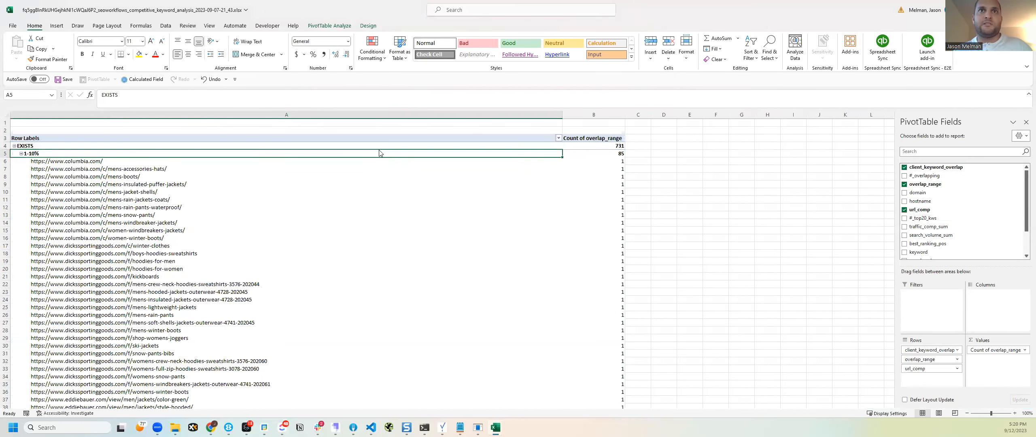
{"action": "left_click", "coordinate": [358, 149]}
{"action": "right_click", "coordinate": [359, 138]}
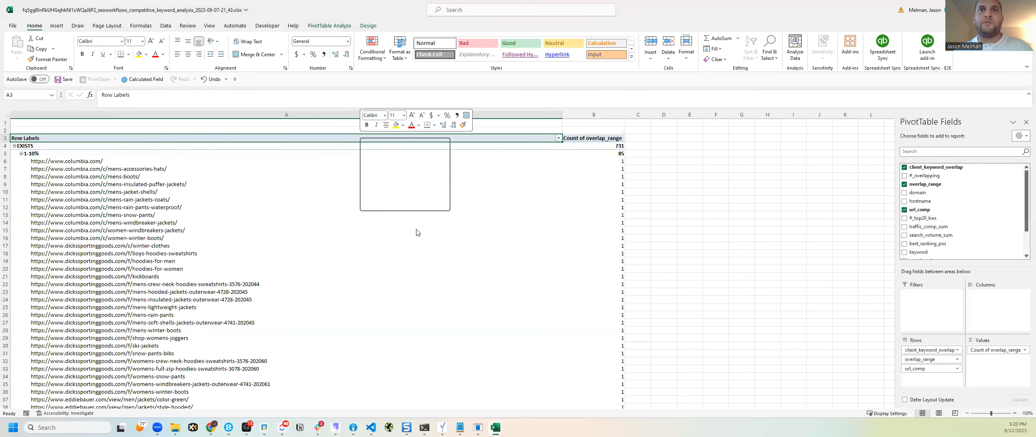
{"action": "left_click", "coordinate": [397, 193]}
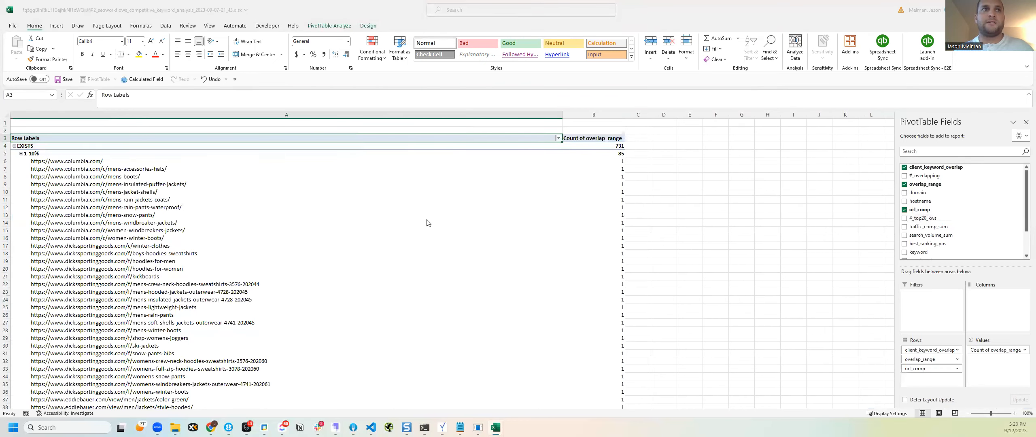
{"action": "left_click", "coordinate": [345, 245]}
{"action": "left_click_drag", "start_coordinate": [562, 116], "coordinate": [245, 129]}
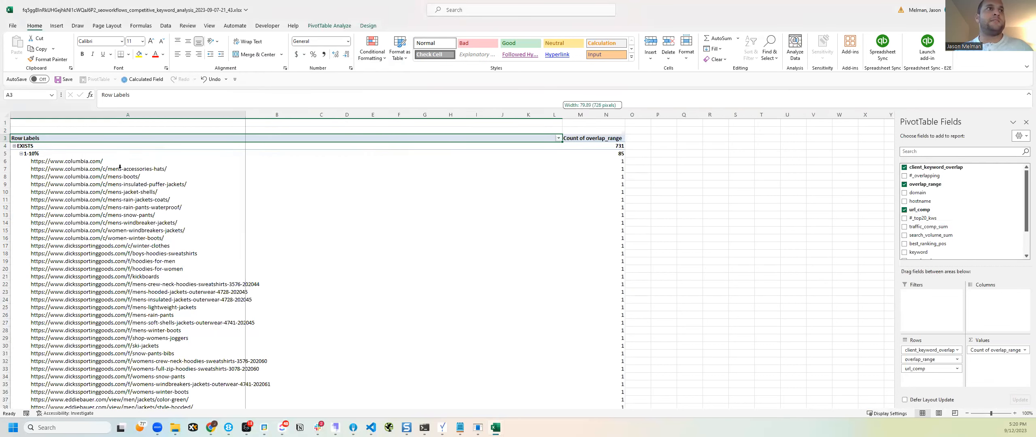
Collapse the entire client_keyword_overlap field in the PivotTable
{"action": "right_click", "coordinate": [66, 146]}
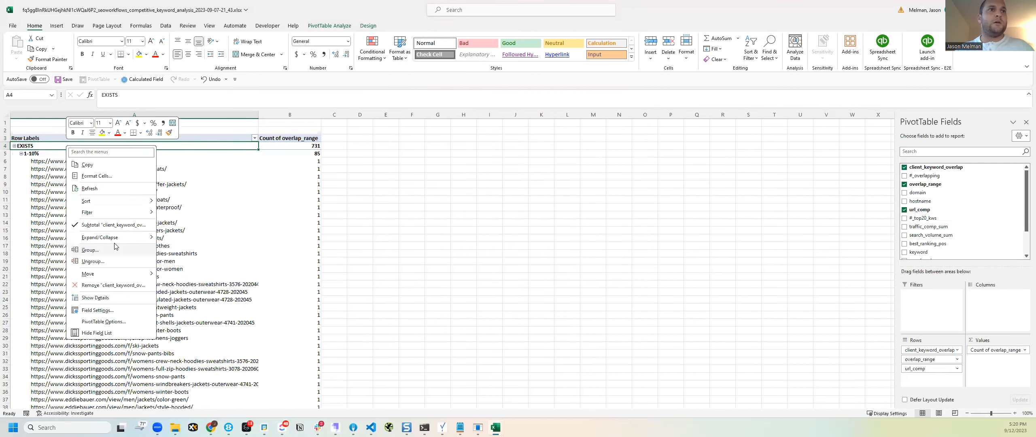
{"action": "mouse_move", "coordinate": [138, 238]}
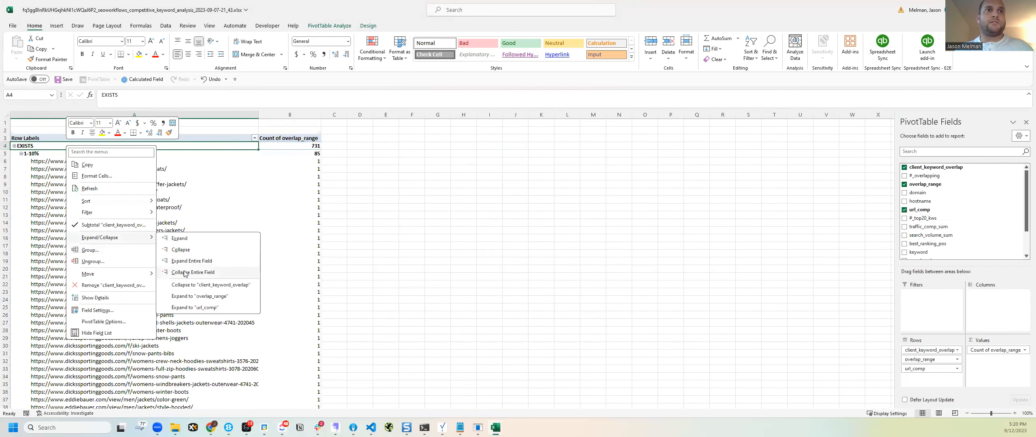
{"action": "left_click", "coordinate": [185, 273]}
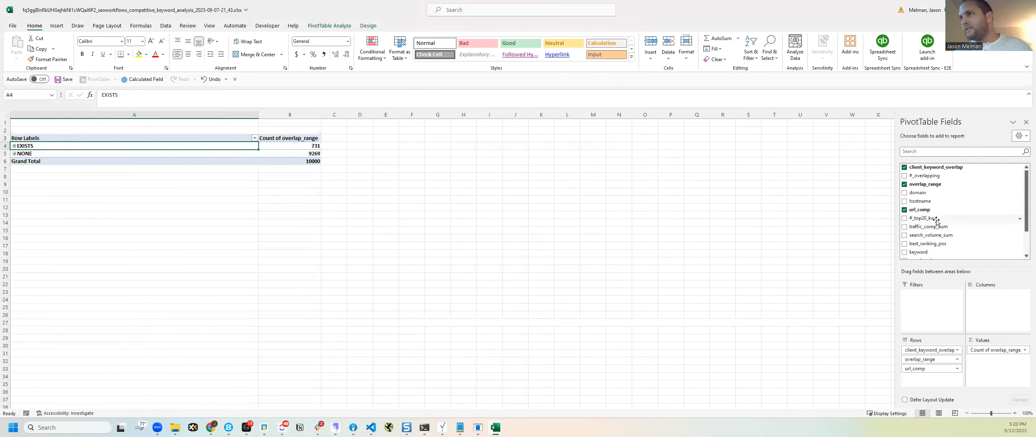
Add #_top20_kws, traffic_comp_sum and search_volume_sum to the PivotTable's values and autofit columns C to E
{"action": "left_click_drag", "start_coordinate": [938, 229], "coordinate": [1001, 364]}
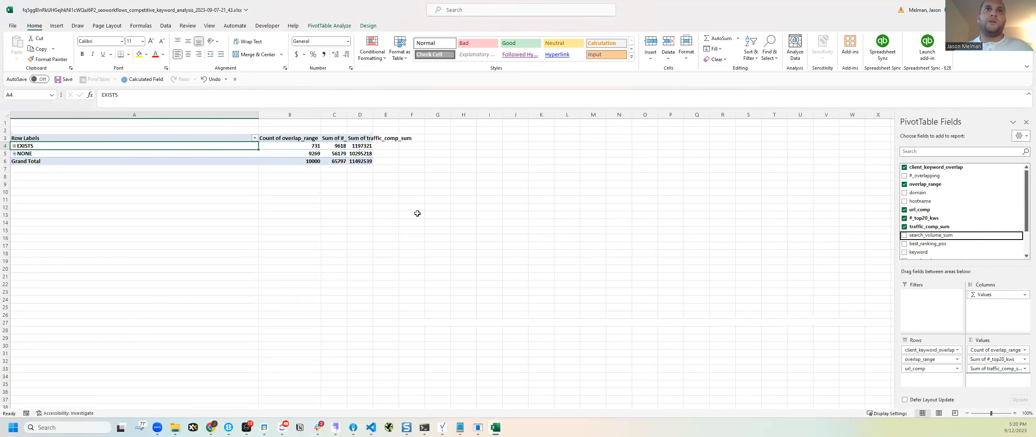
{"action": "left_click_drag", "start_coordinate": [335, 114], "coordinate": [399, 115]}
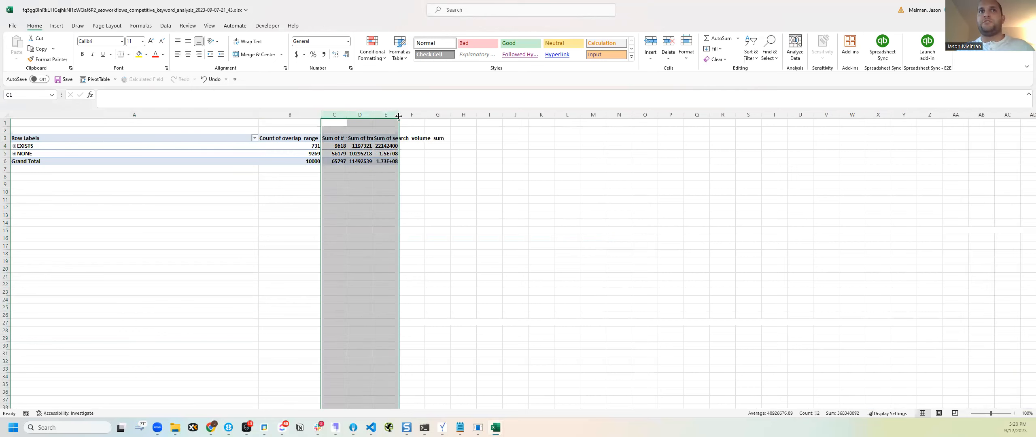
{"action": "double_click", "coordinate": [399, 115]}
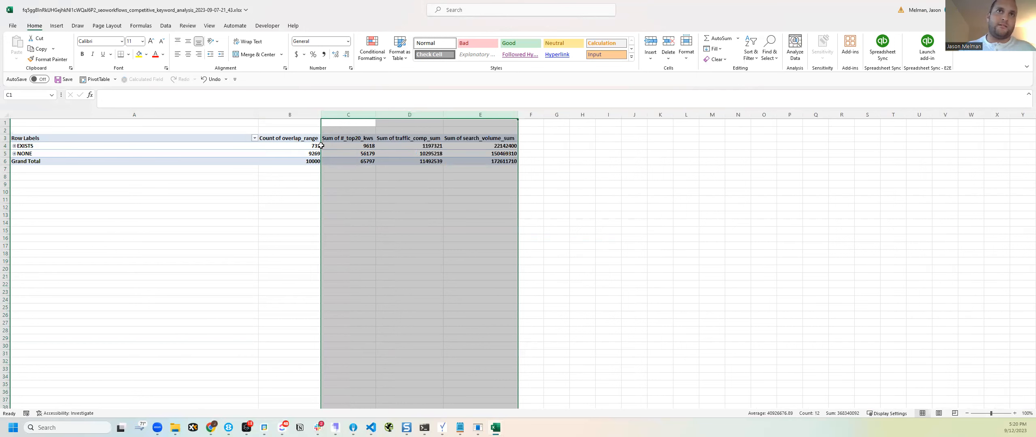
Rename the PivotTable's Count of overlap_range header to "# of URLs"
{"action": "left_click", "coordinate": [299, 139]}
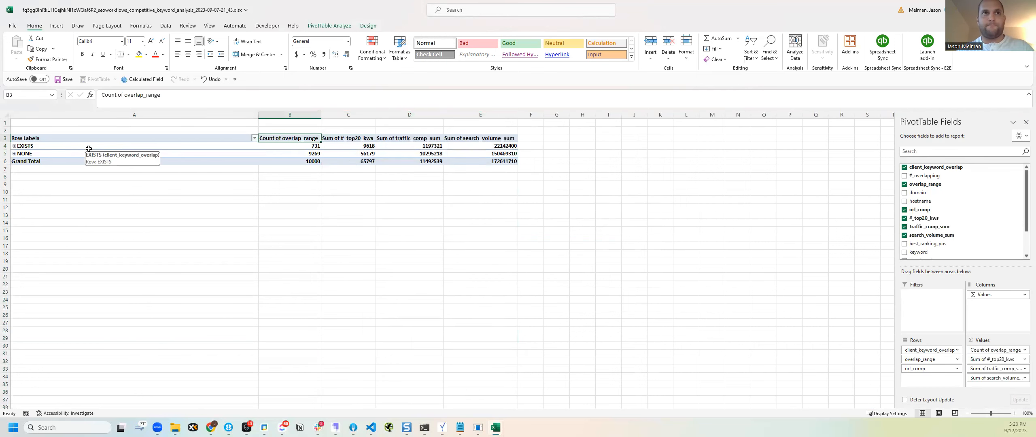
{"action": "key", "text": "Left"}
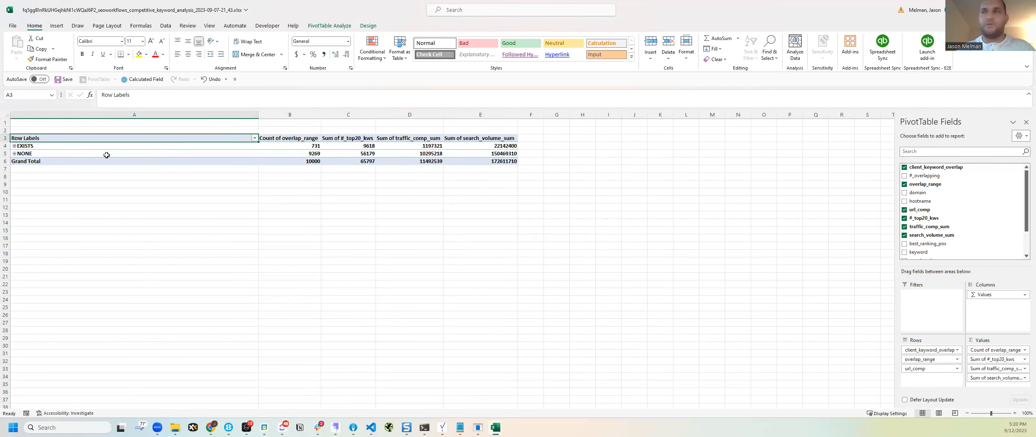
{"action": "left_click", "coordinate": [316, 141]}
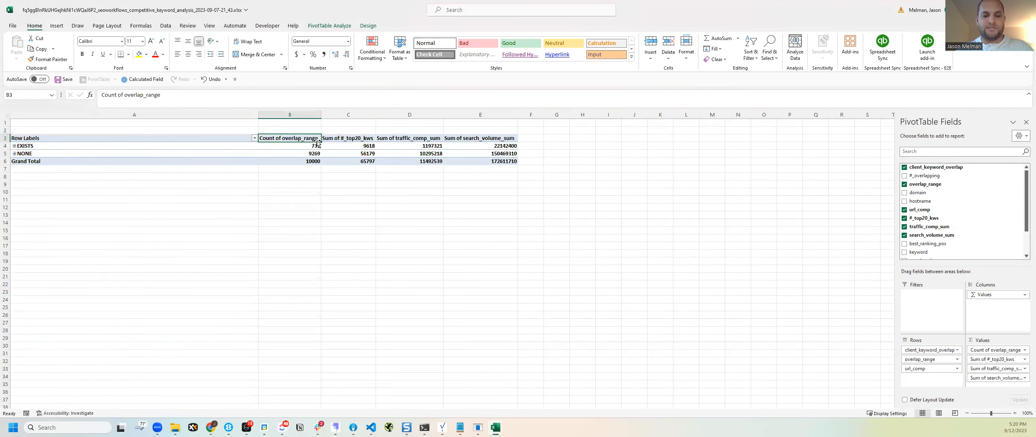
{"action": "type", "text": "#"}
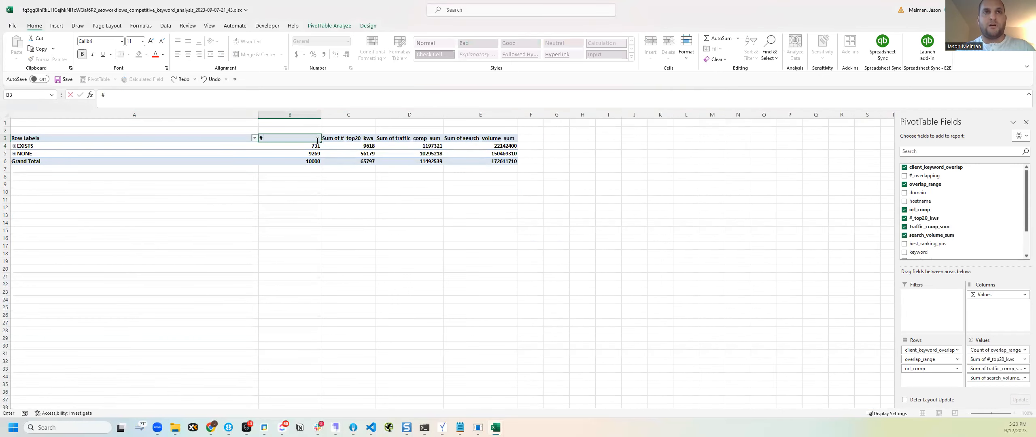
{"action": "type", "text": " of URLs"}
{"action": "key", "text": "Return"}
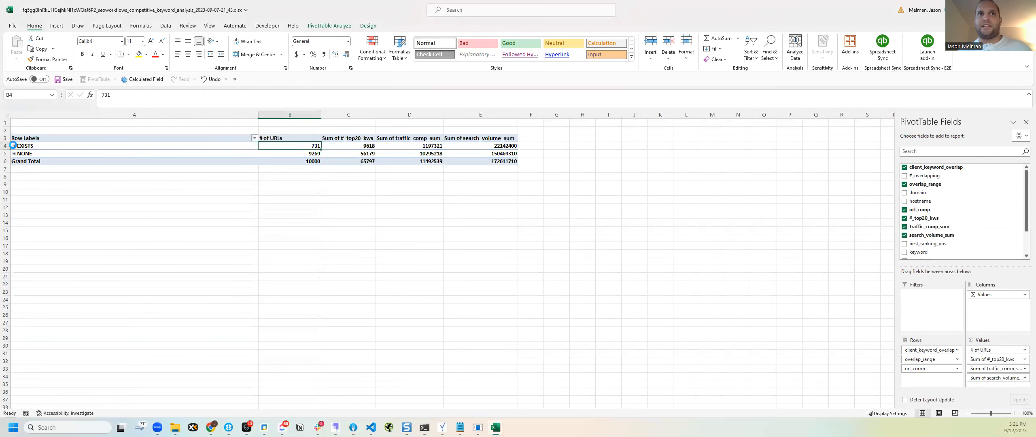
Expand the EXISTS group in the PivotTable and collapse its 1-10%, 11-20%, 21-50% and 50%+ overlap ranges to hide the URLs
{"action": "left_click", "coordinate": [14, 146]}
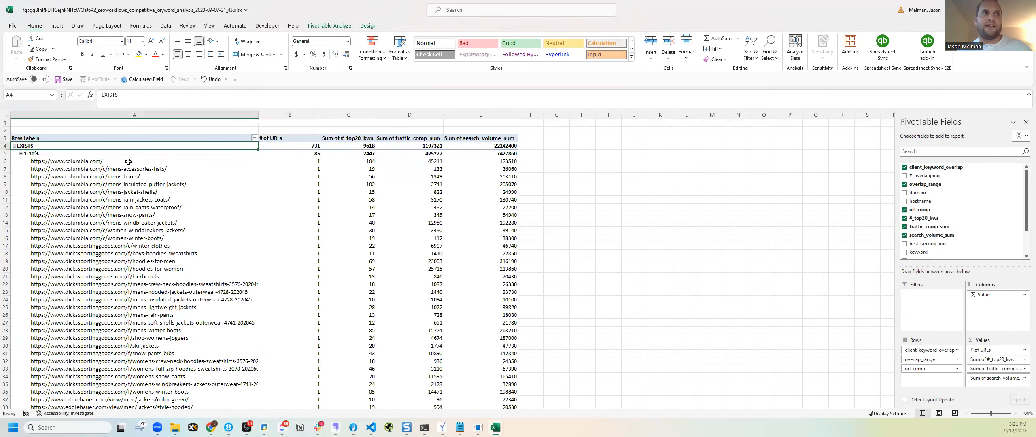
{"action": "left_click", "coordinate": [35, 154]}
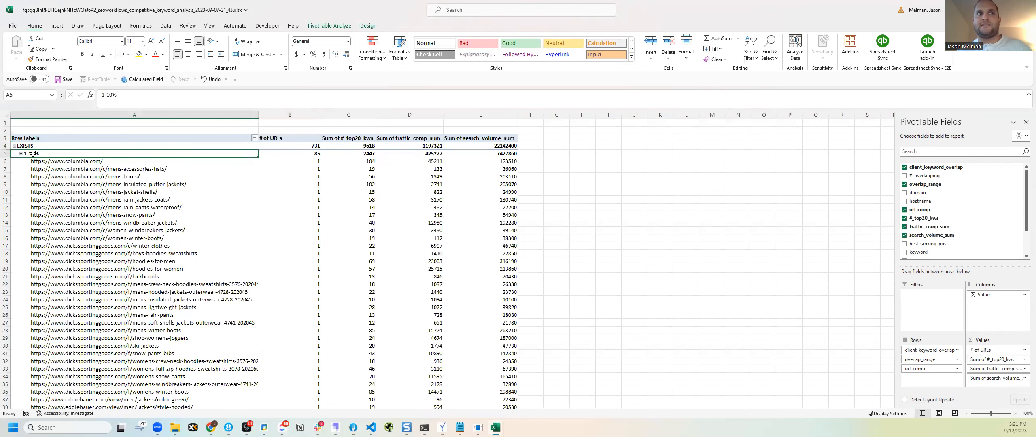
{"action": "left_click", "coordinate": [21, 154]}
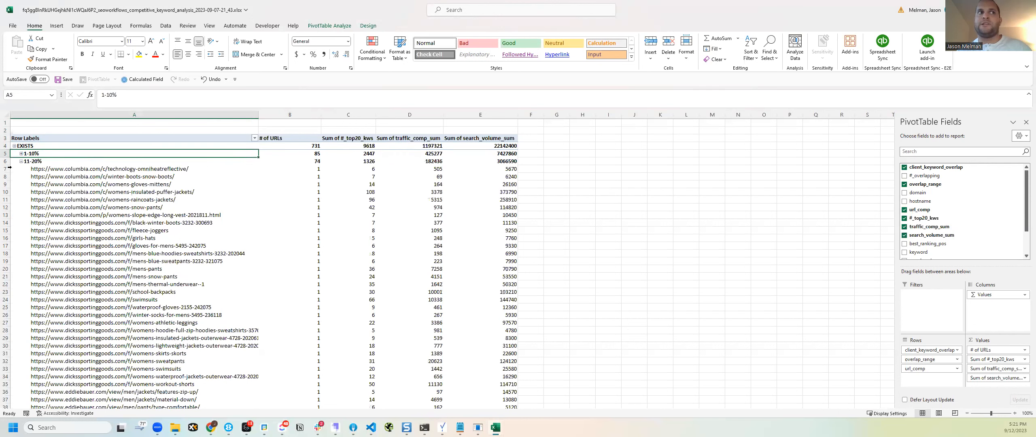
{"action": "left_click", "coordinate": [21, 161]}
{"action": "left_click", "coordinate": [44, 169]}
{"action": "left_click", "coordinate": [21, 177]}
{"action": "left_click", "coordinate": [63, 170]}
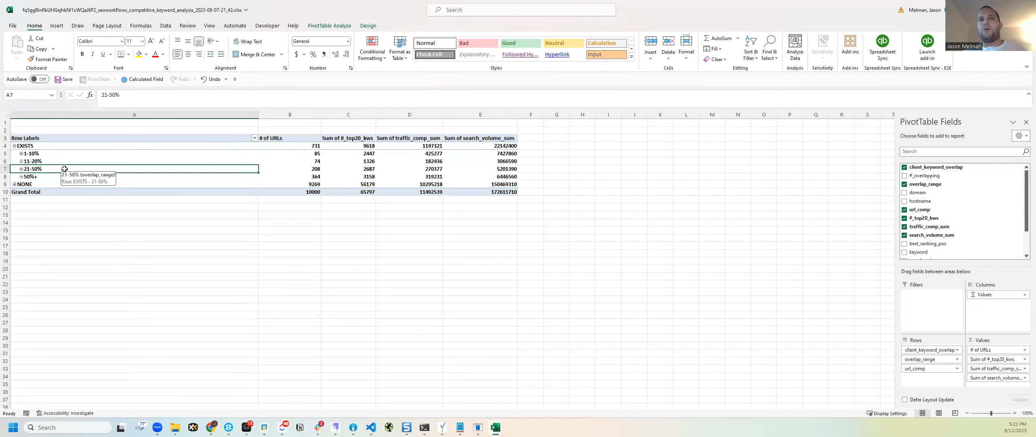
Expand the NONE group in the PivotTable and try to collapse the None overlap range beneath it
{"action": "left_click", "coordinate": [14, 184]}
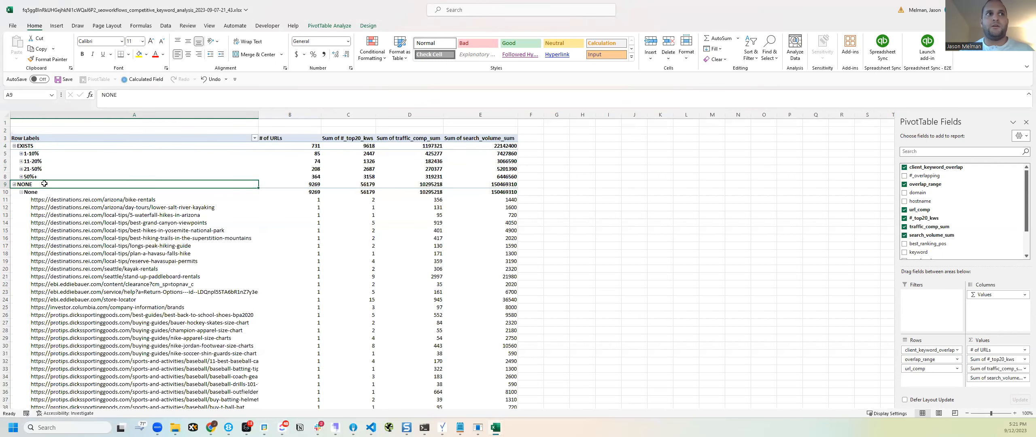
{"action": "left_click", "coordinate": [22, 193]}
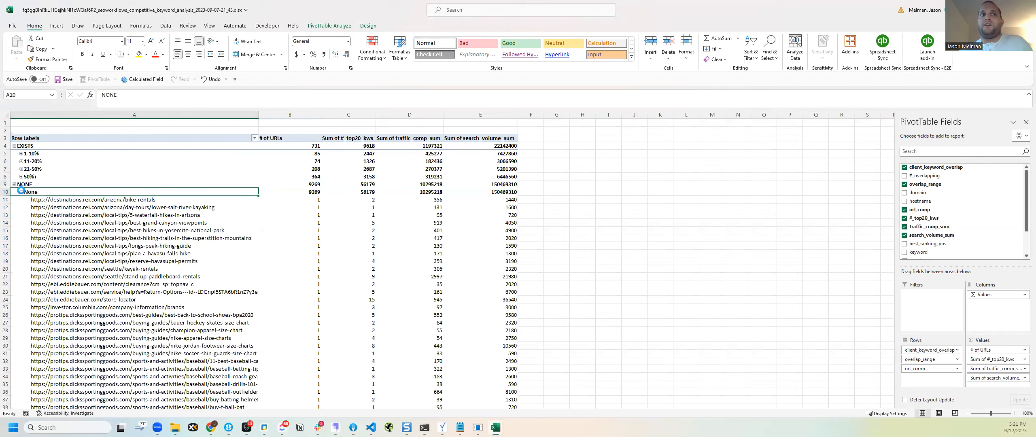
{"action": "left_click", "coordinate": [22, 192]}
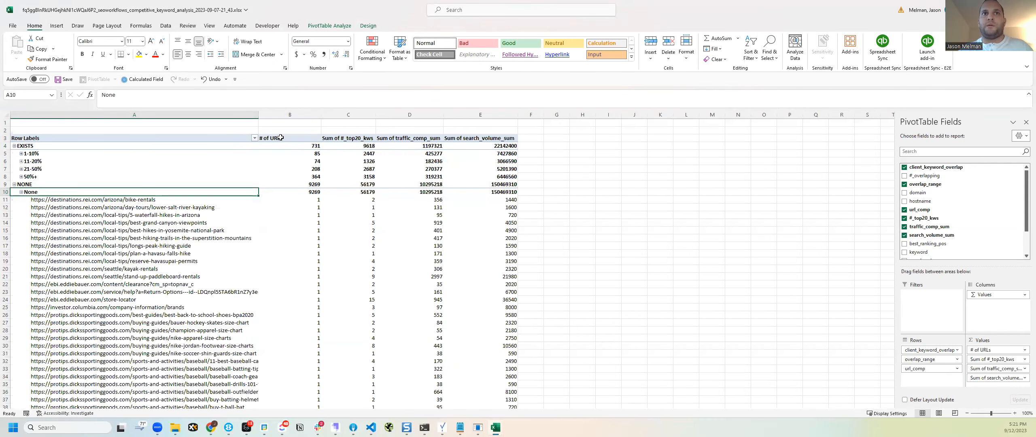
Rename the PivotTable's Sum of #_top20_kws header to "# of Top 20 KWs" and the Sum of traffic_comp_sum header to "Traffic"
{"action": "left_click", "coordinate": [357, 139]}
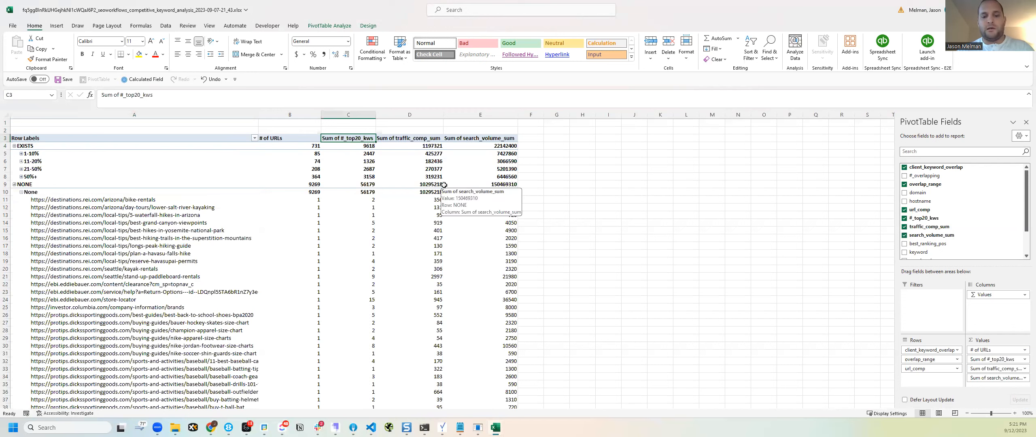
{"action": "type", "text": "# of T"}
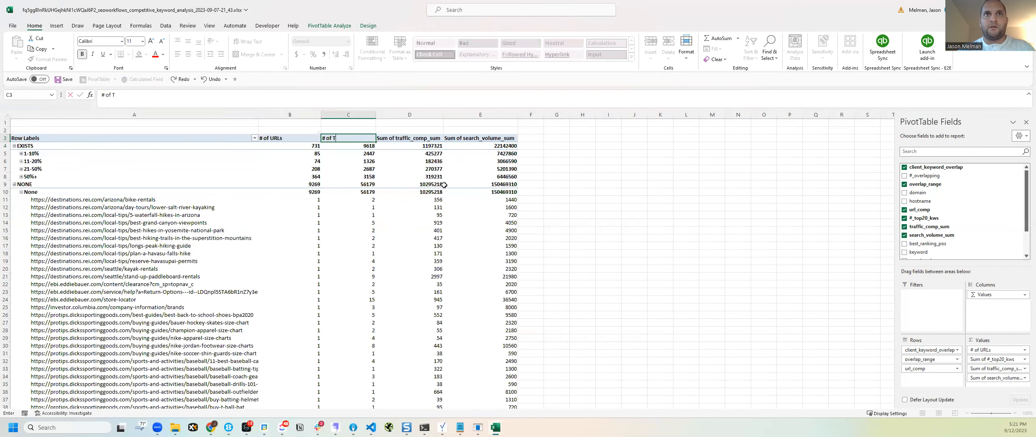
{"action": "type", "text": "op 20 KWs"}
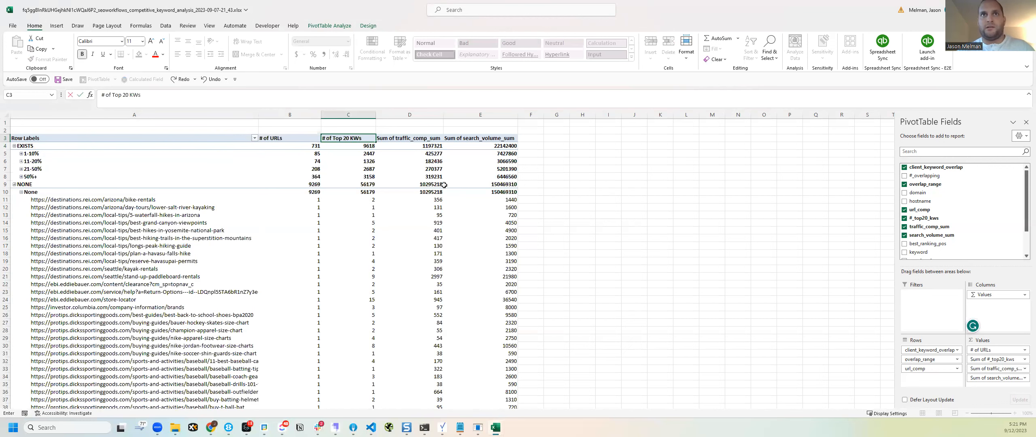
{"action": "key", "text": "Tab"}
{"action": "type", "text": "Traffic"}
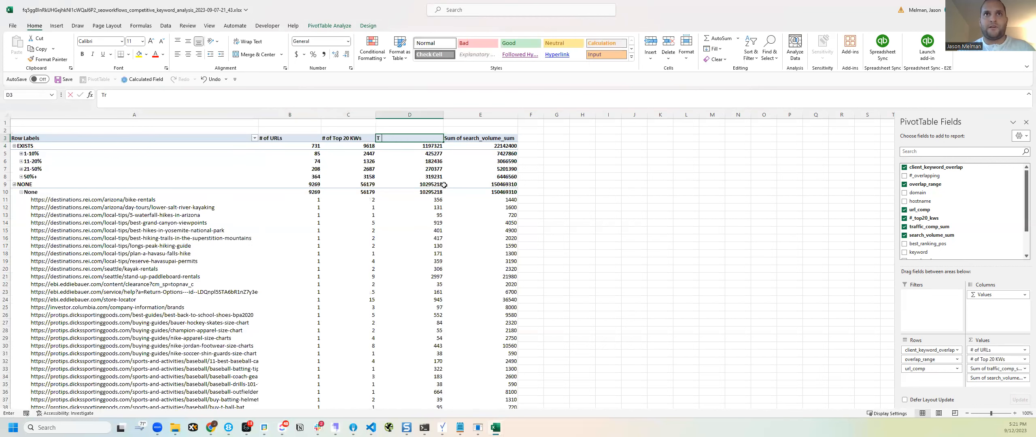